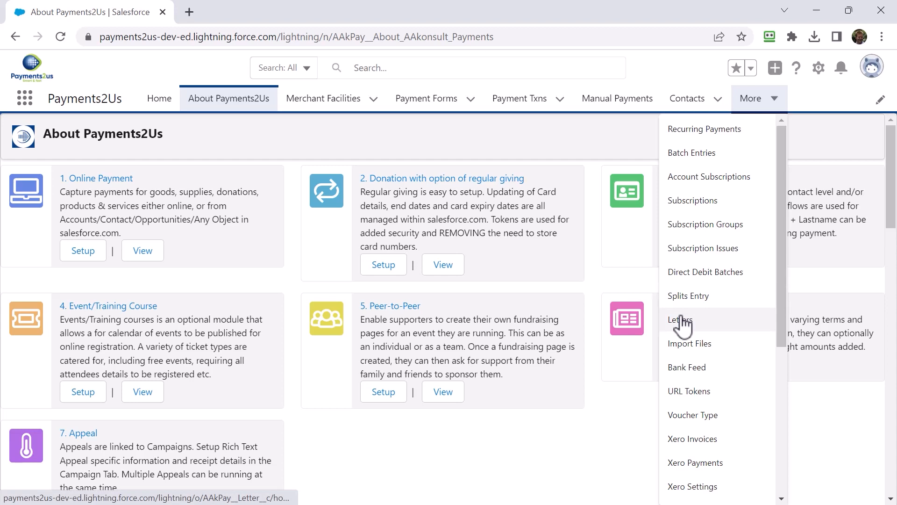
# Go to the Letters list and open the letter "DEMO: Campaign - Statement"
pyautogui.click(682, 323)
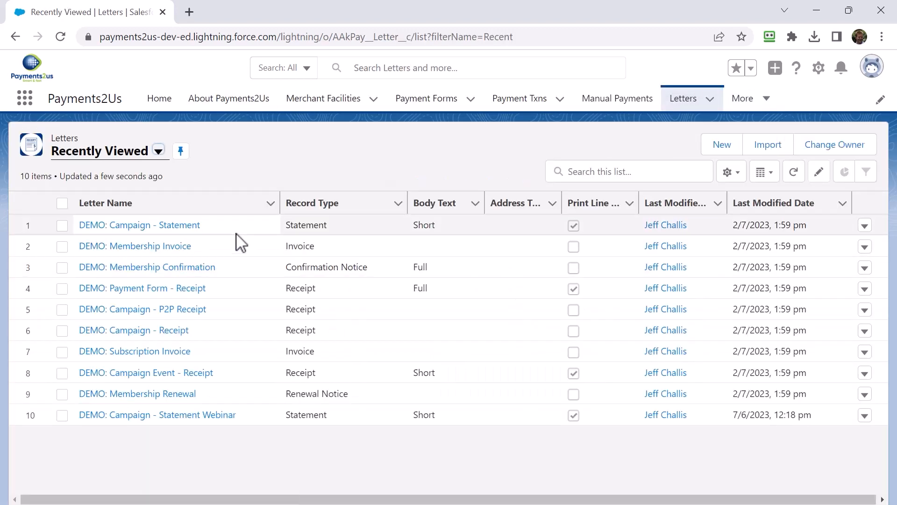
pyautogui.click(164, 227)
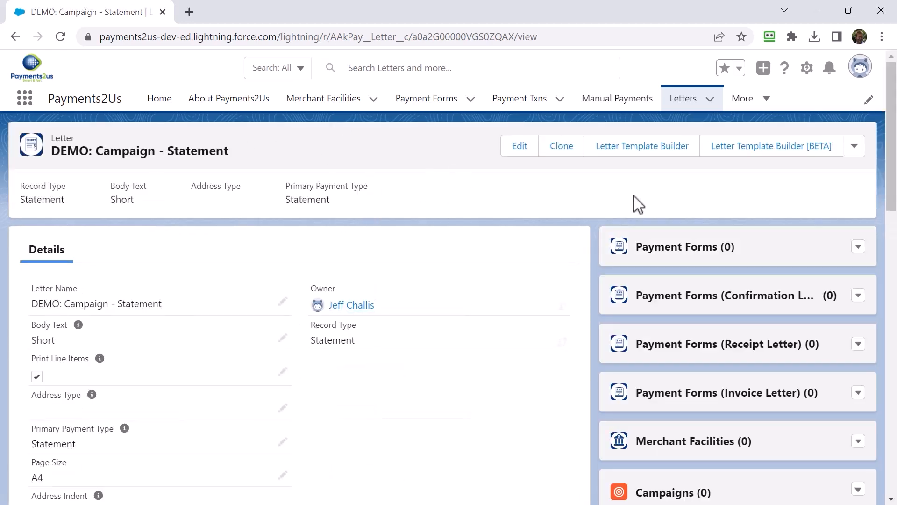
pyautogui.click(855, 146)
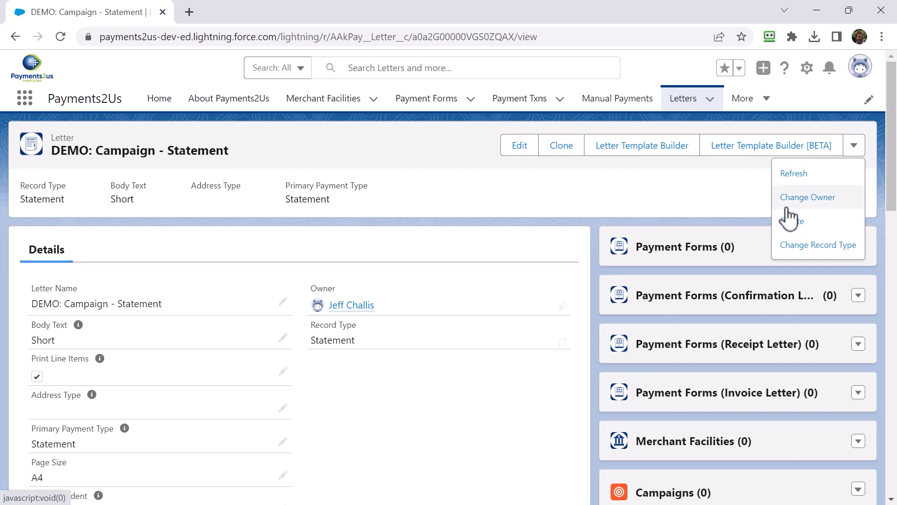
# Clone the letter under the name "DEMO: Campaign - Statement - Training" and save the copy
pyautogui.click(563, 148)
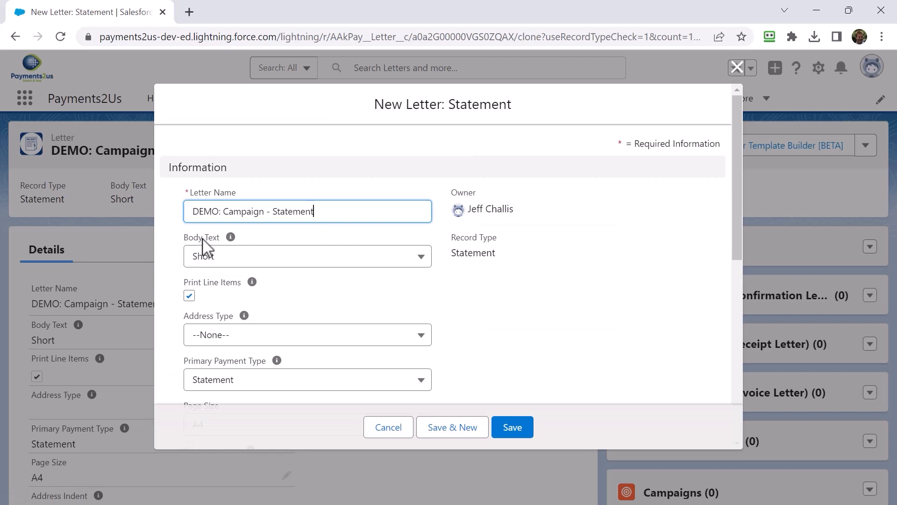
pyautogui.write('- Training')
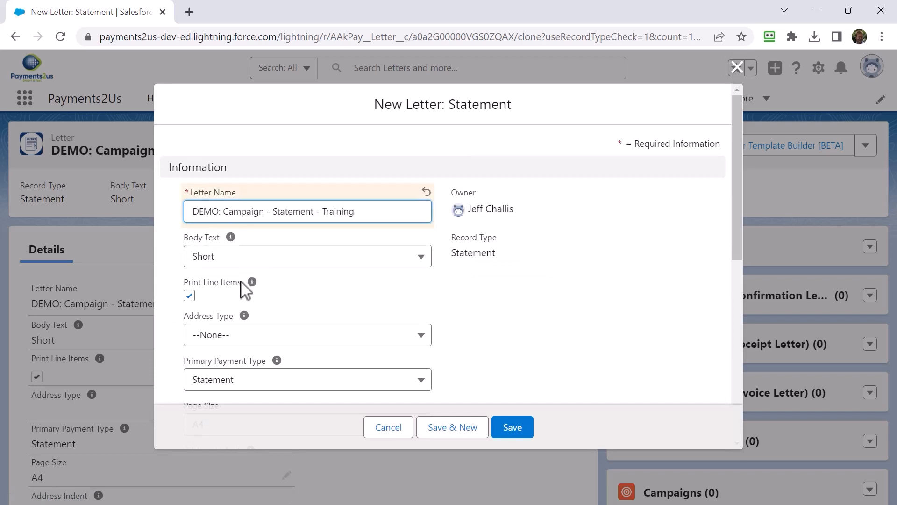
pyautogui.scroll(-2, 244, 288)
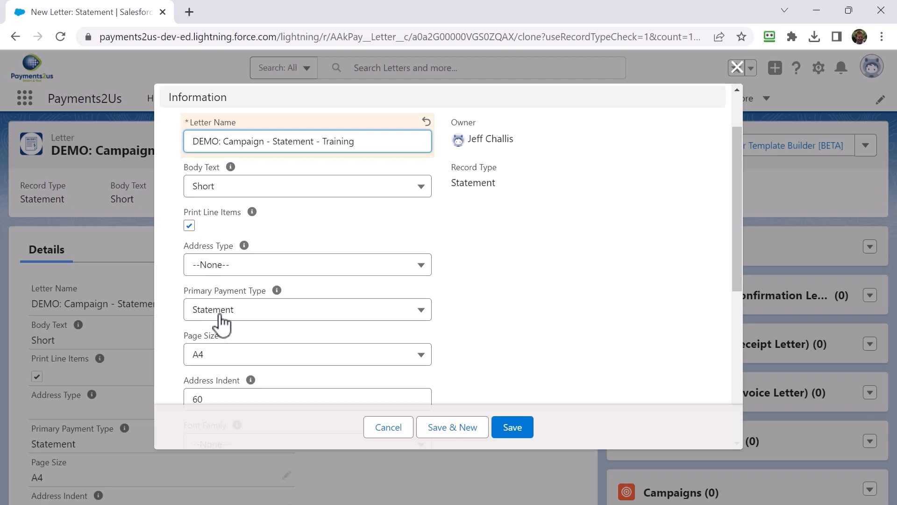
pyautogui.scroll(-1, 218, 318)
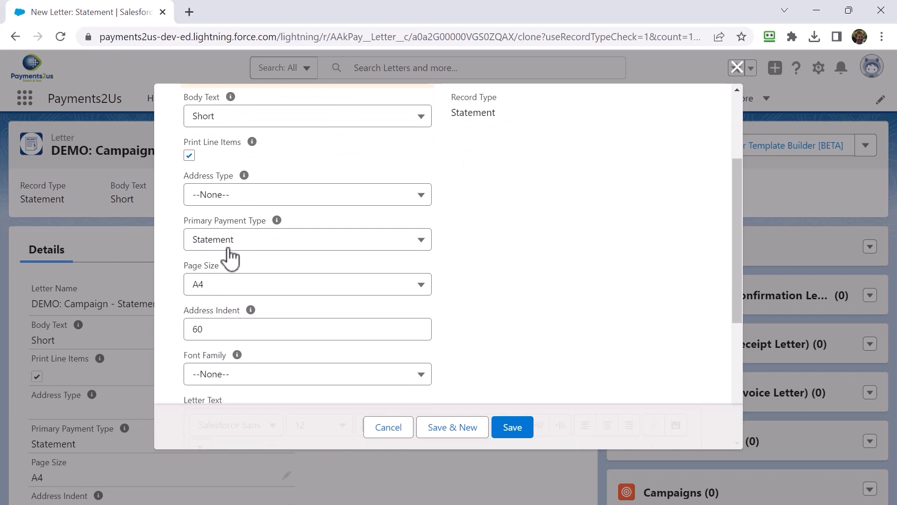
pyautogui.scroll(-1, 314, 343)
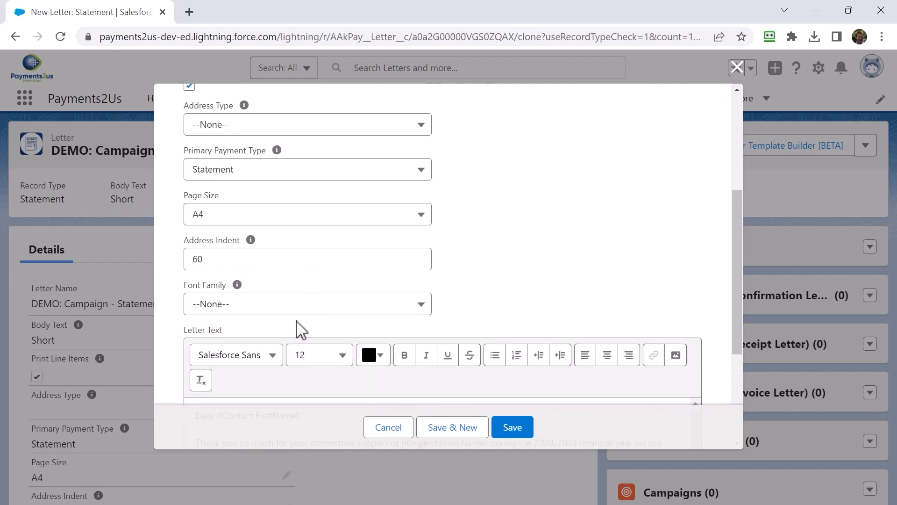
pyautogui.scroll(-3, 252, 292)
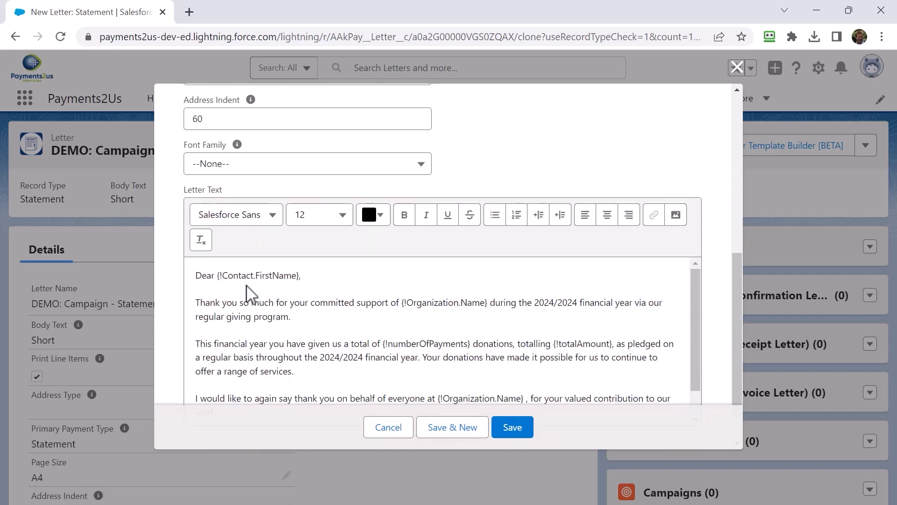
pyautogui.scroll(-1, 426, 372)
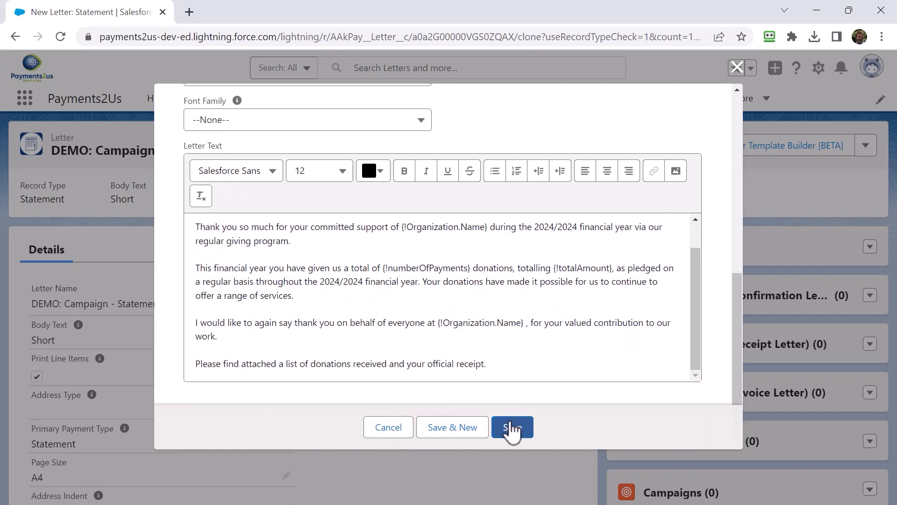
pyautogui.click(513, 428)
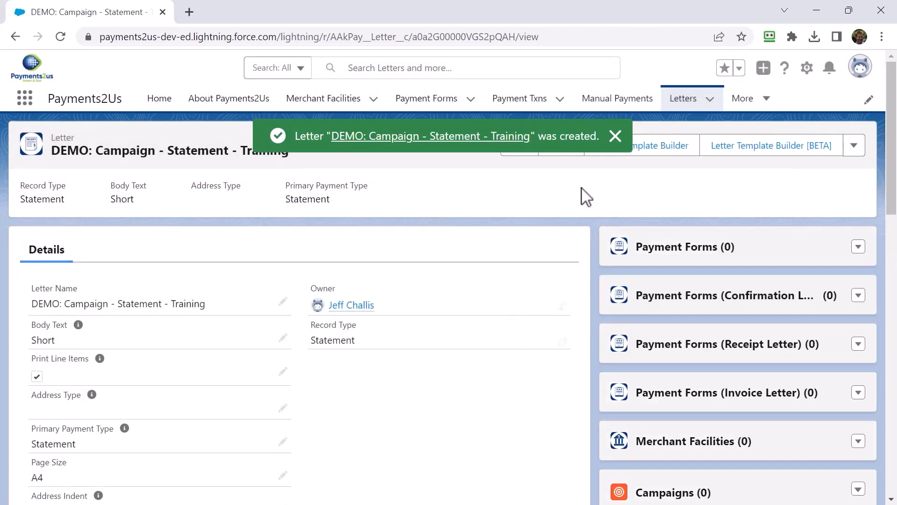
# Open the Training letter in the Letter Template Builder and examine its date, name, address, line item and totals panels
pyautogui.click(644, 150)
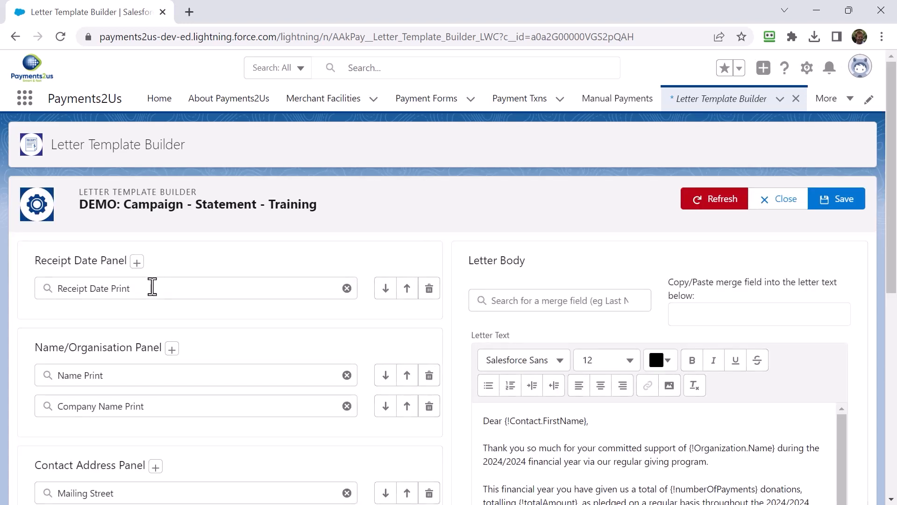
pyautogui.scroll(-1, 152, 288)
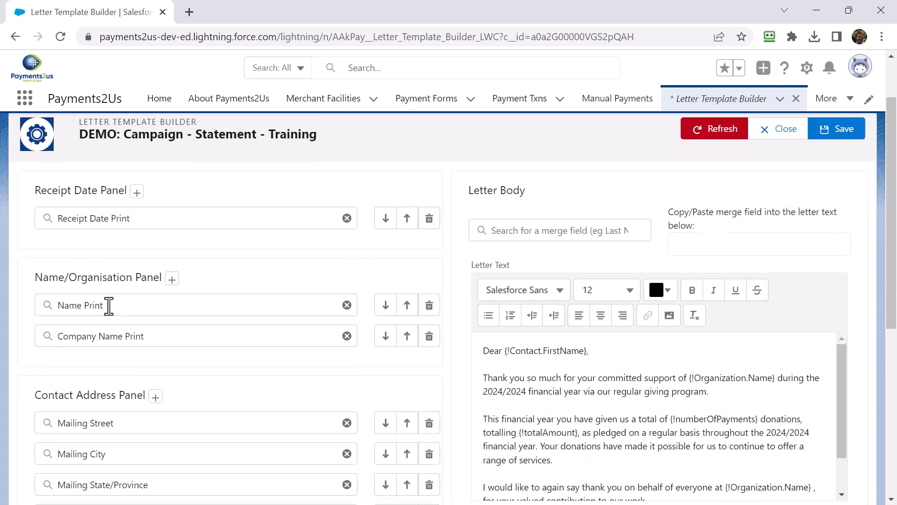
pyautogui.scroll(-3, 108, 306)
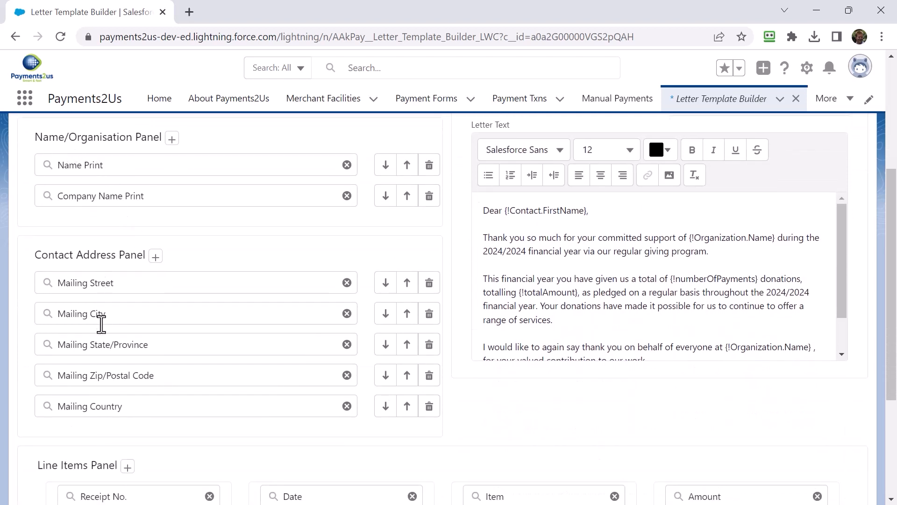
pyautogui.scroll(-3, 101, 327)
pyautogui.scroll(-1, 101, 327)
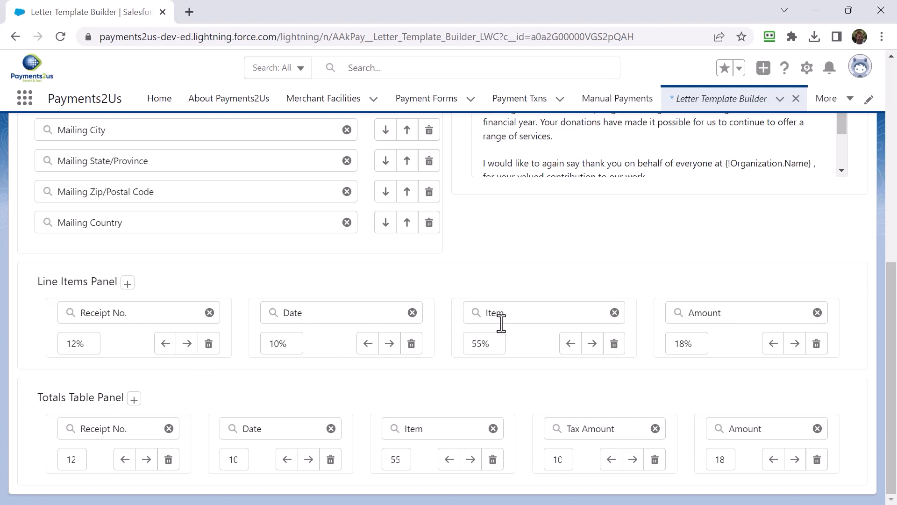
pyautogui.scroll(6, 501, 322)
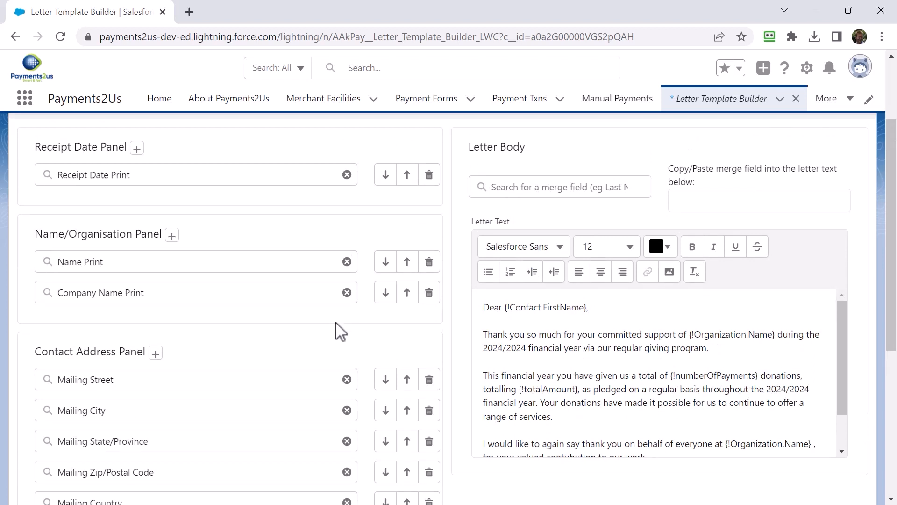
pyautogui.scroll(1, 306, 299)
pyautogui.scroll(1, 303, 289)
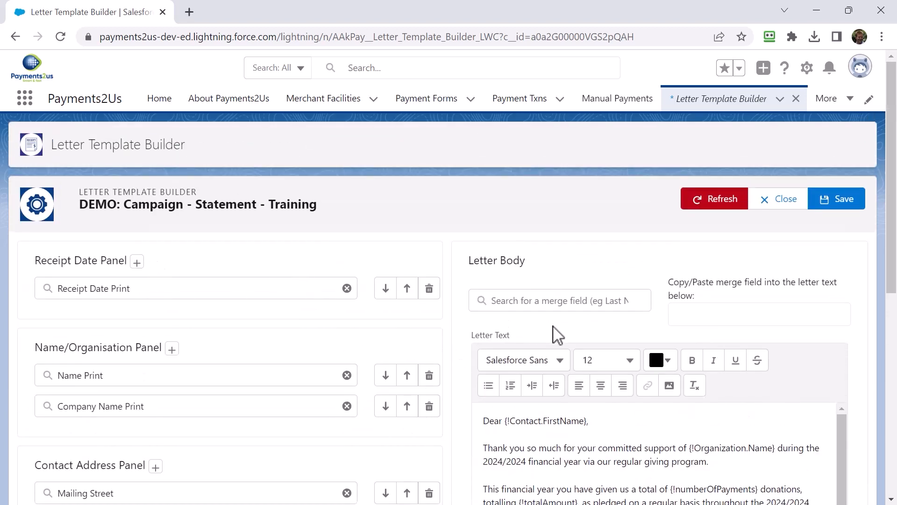
# Read through the letter body, look up the First Name (Contact) merge field and highlight its merge code
pyautogui.scroll(-1, 553, 326)
pyautogui.scroll(-3, 558, 332)
pyautogui.scroll(-1, 559, 335)
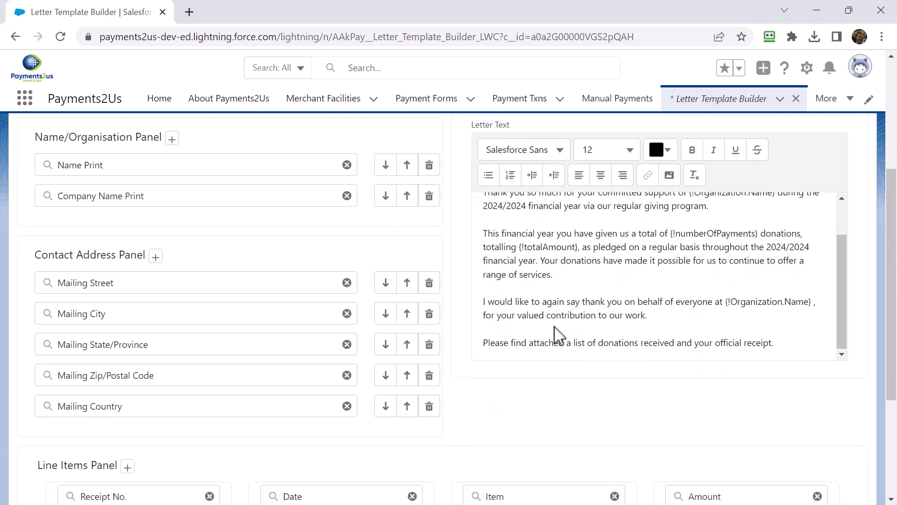
pyautogui.scroll(1, 559, 336)
pyautogui.scroll(3, 560, 336)
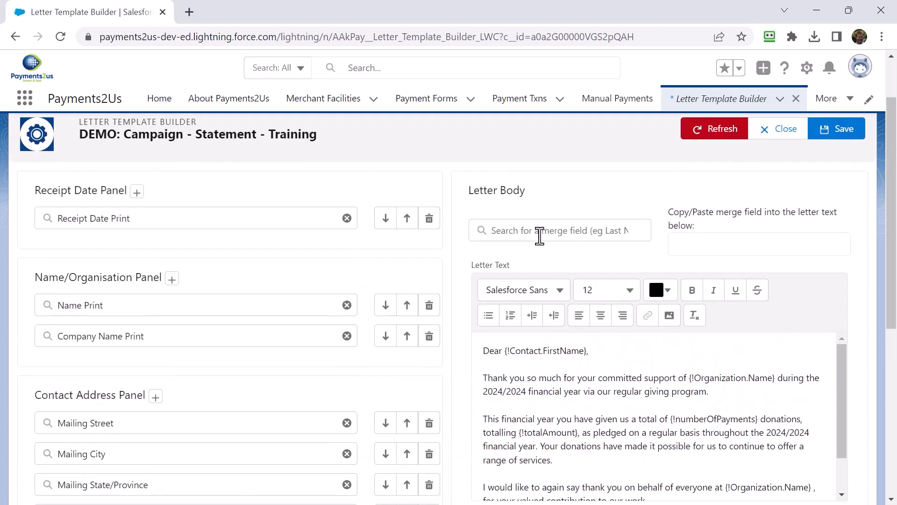
pyautogui.click(539, 232)
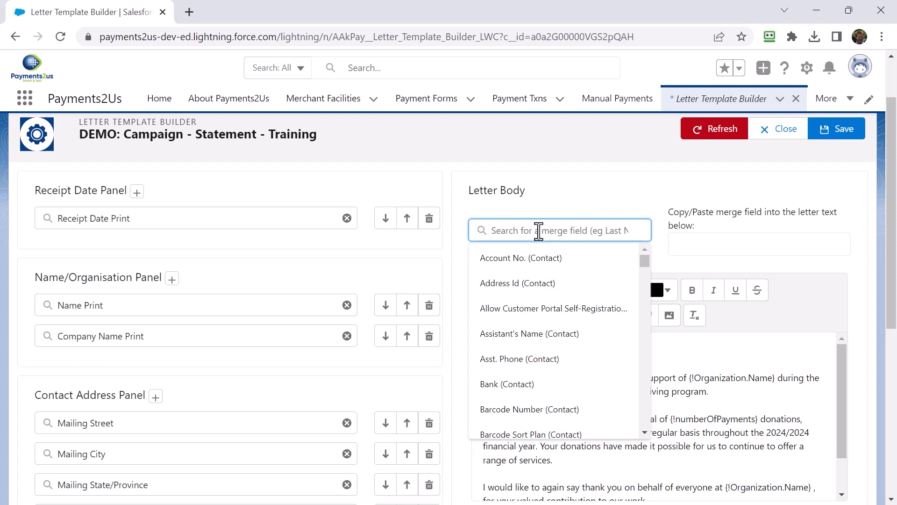
pyautogui.write('fir')
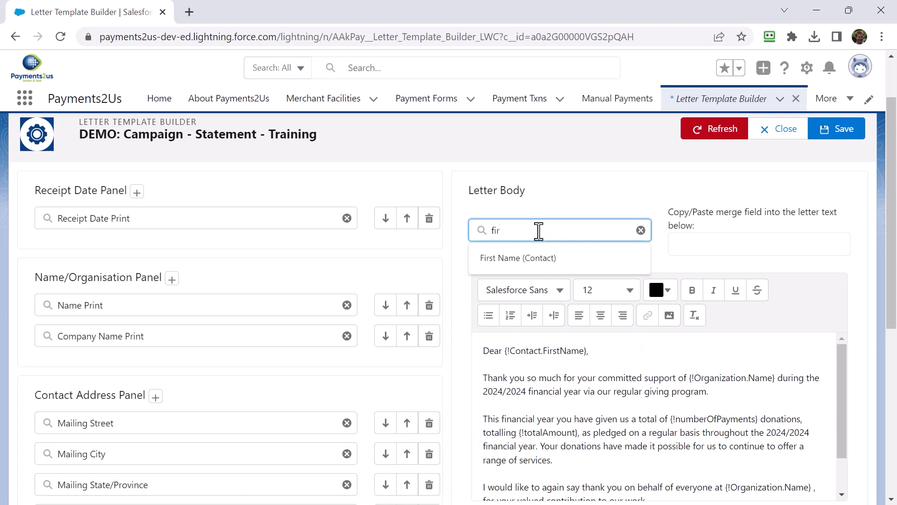
pyautogui.click(535, 260)
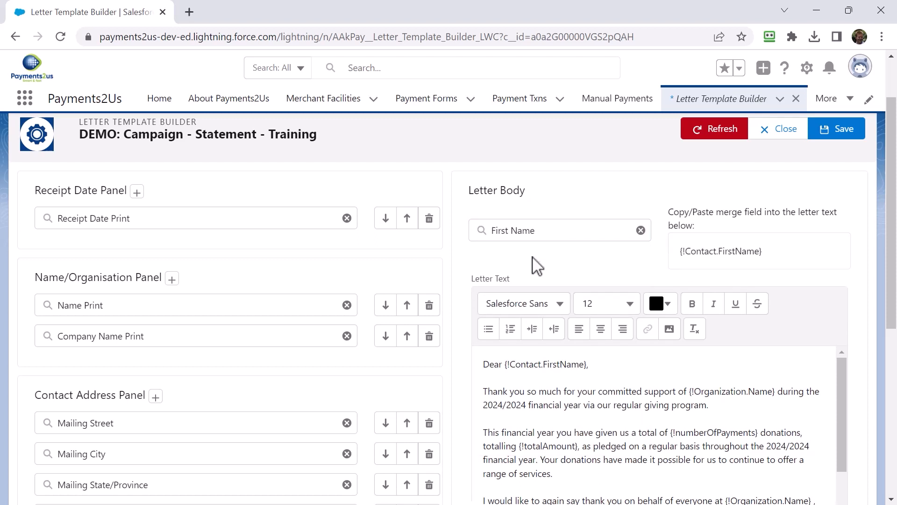
pyautogui.moveTo(785, 256); pyautogui.dragTo(680, 252)
# Review the merge fields used in the letter text and close the Letter Template Builder without saving
pyautogui.scroll(-1, 592, 353)
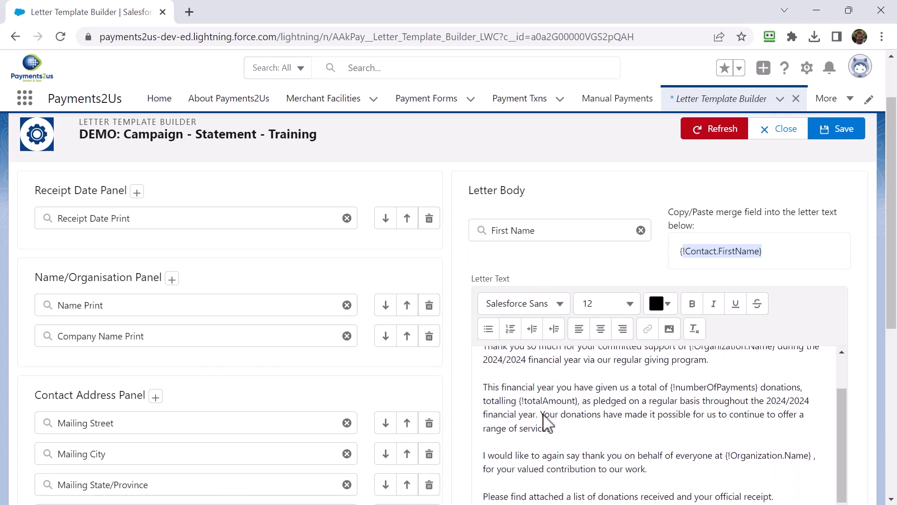
pyautogui.scroll(1, 575, 436)
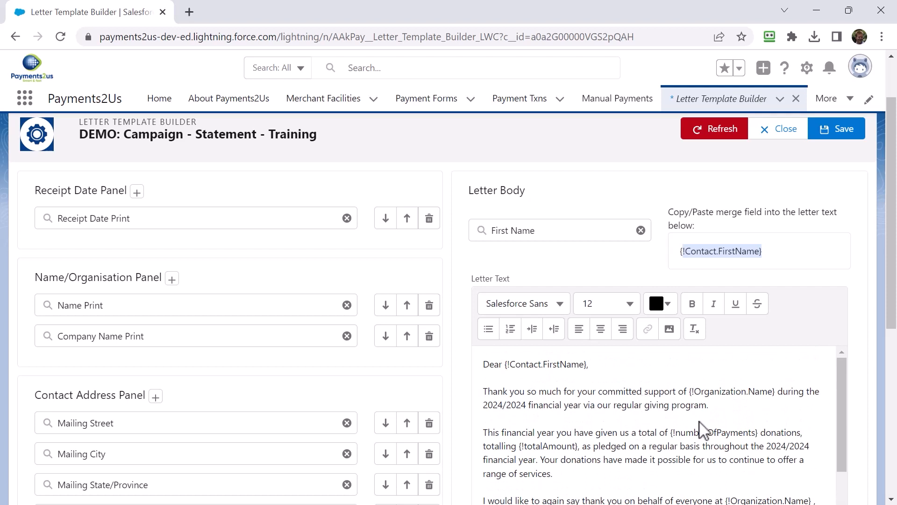
pyautogui.scroll(-4, 705, 427)
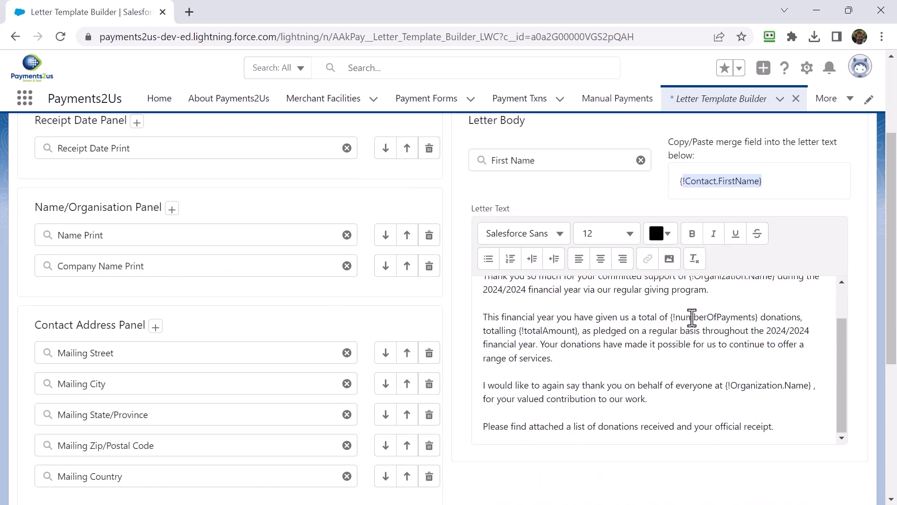
pyautogui.scroll(2, 692, 317)
pyautogui.scroll(3, 642, 264)
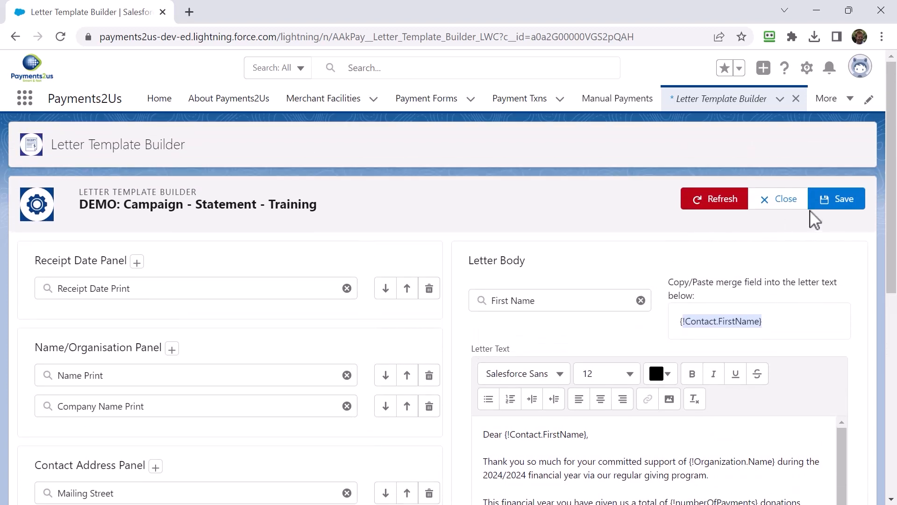
pyautogui.click(771, 200)
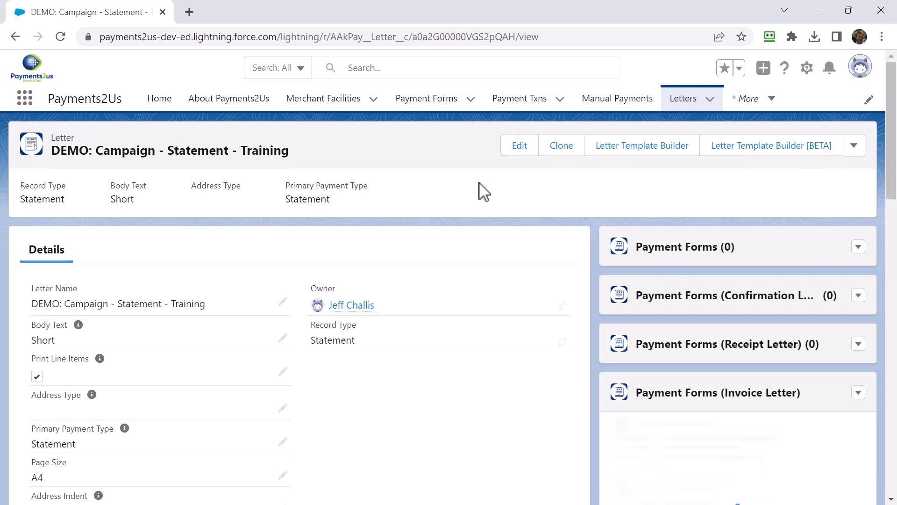
# Go to Campaigns and start a new campaign with the Annual Statement record type
pyautogui.click(769, 102)
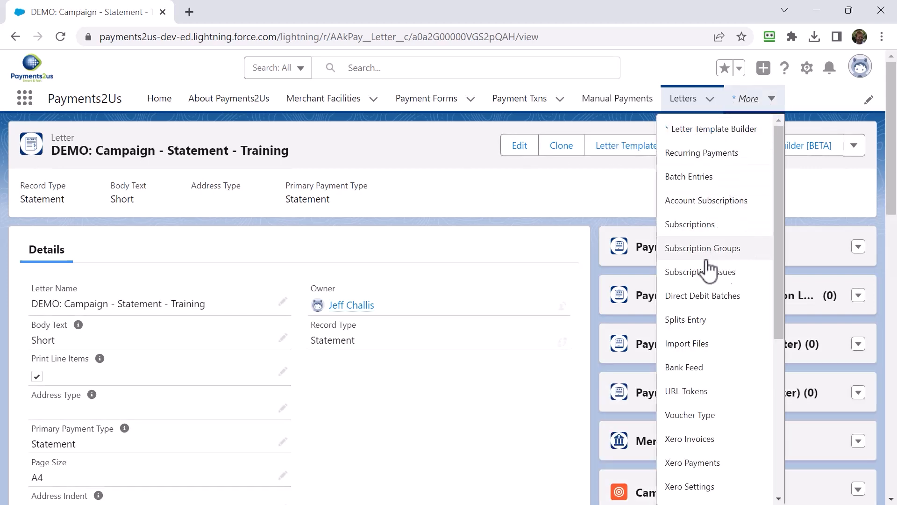
pyautogui.scroll(-6, 706, 281)
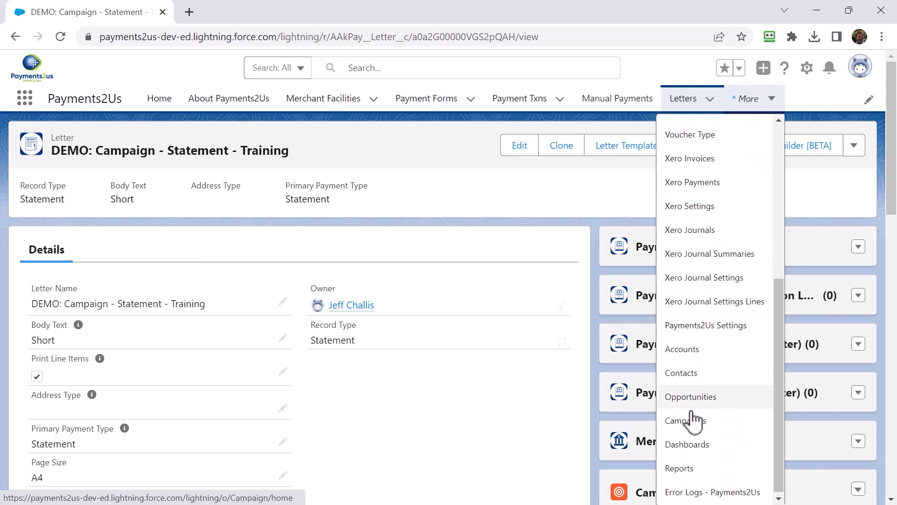
pyautogui.click(689, 421)
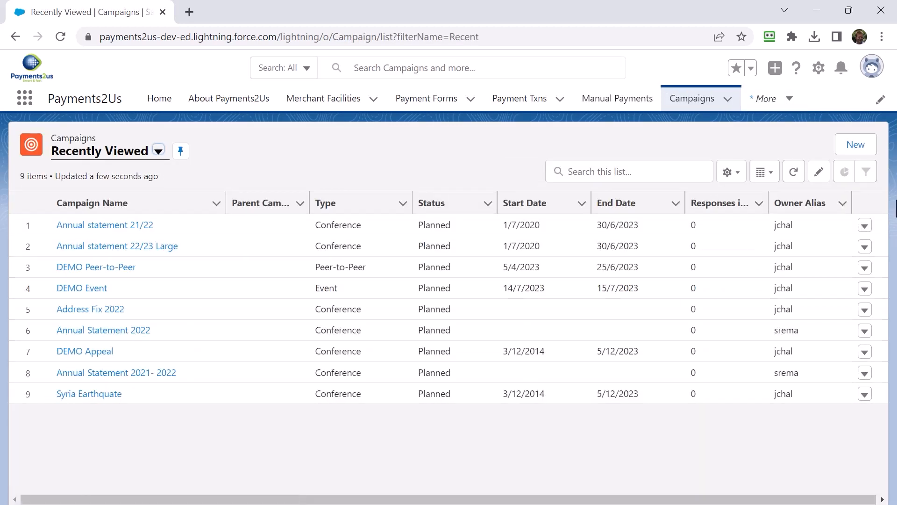
pyautogui.click(856, 149)
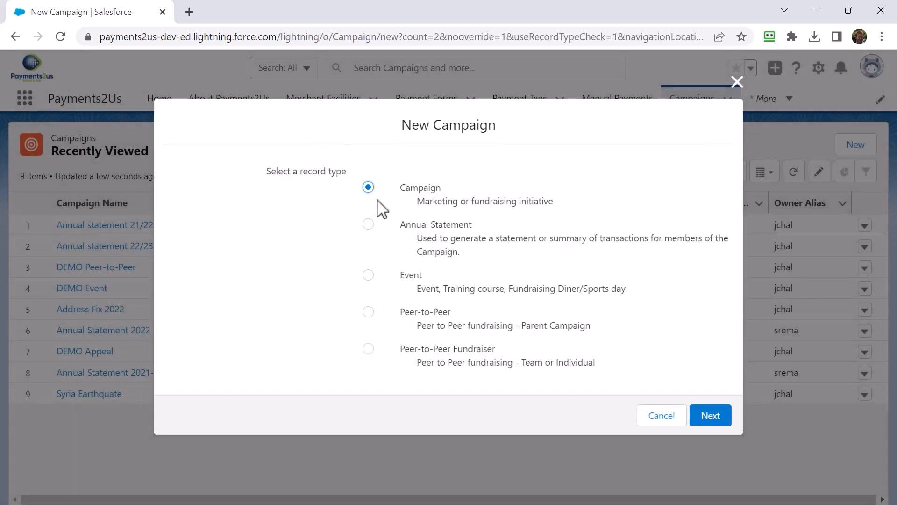
pyautogui.click(436, 225)
pyautogui.click(702, 419)
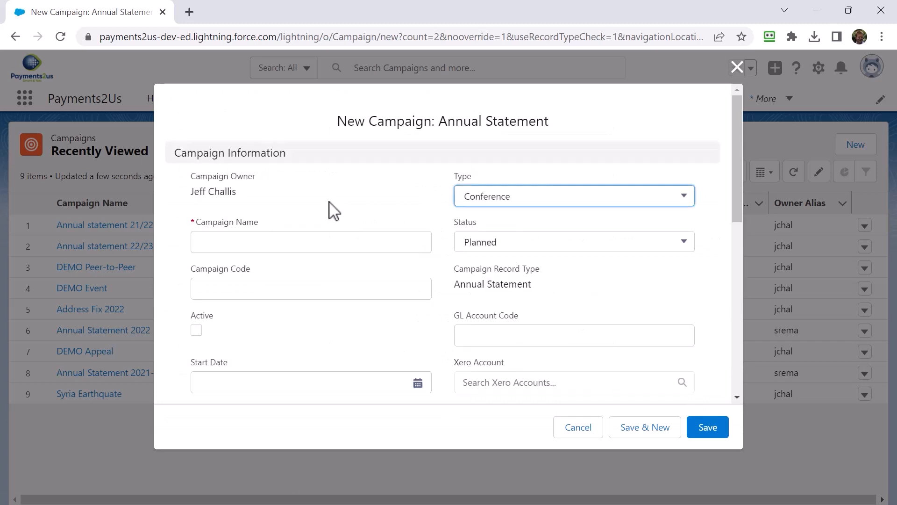
# Name the new campaign "Annual Statement 22/23" and bring its date and Save as PDF fields into view
pyautogui.click(222, 239)
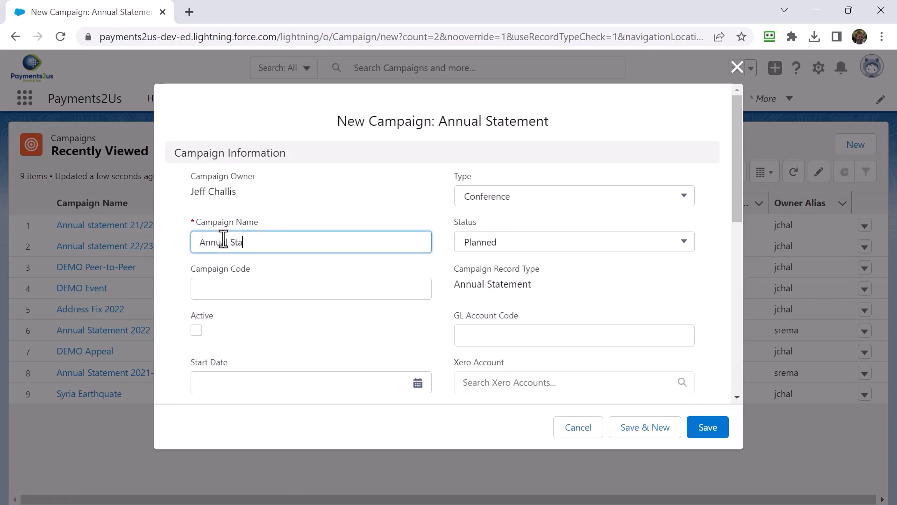
pyautogui.write('Annual Statement 22/23')
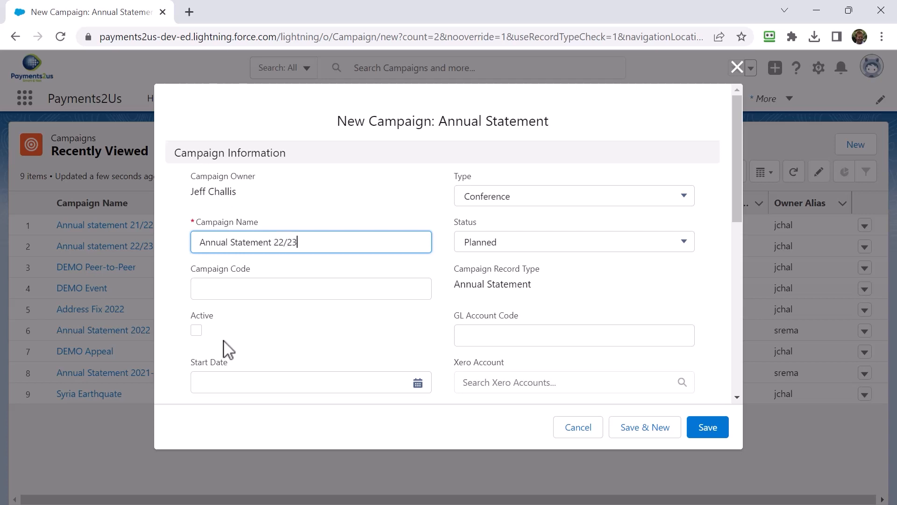
pyautogui.scroll(-1, 192, 340)
pyautogui.scroll(-2, 194, 334)
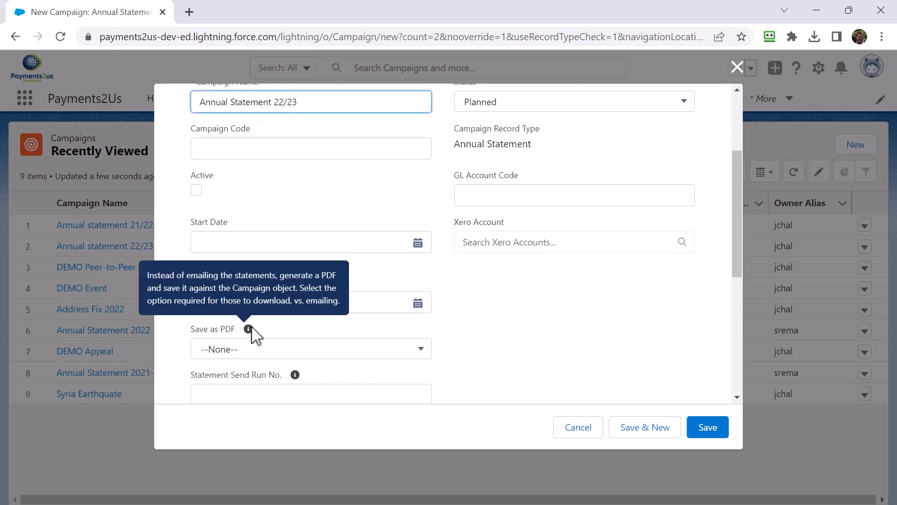
# Assign "DEMO: Campaign - Statement - Training" as the campaign's statement letter and save the campaign
pyautogui.scroll(-2, 252, 330)
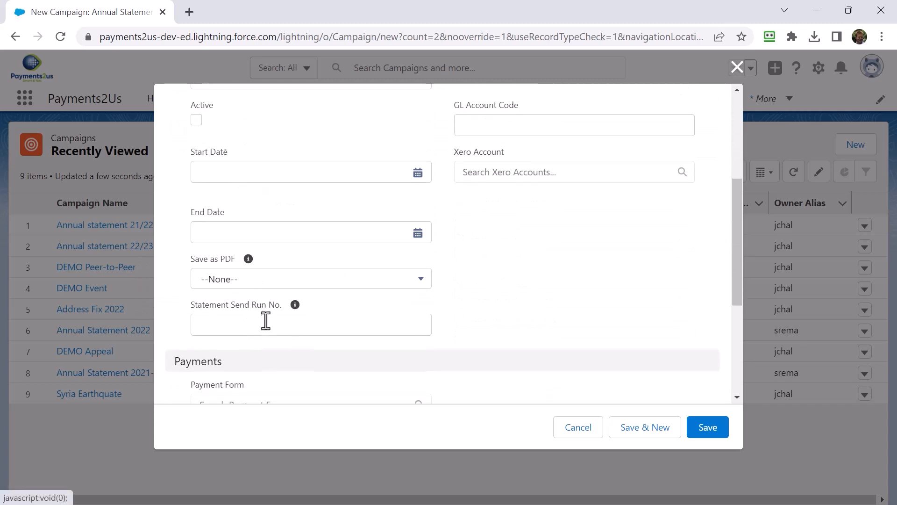
pyautogui.scroll(-4, 265, 321)
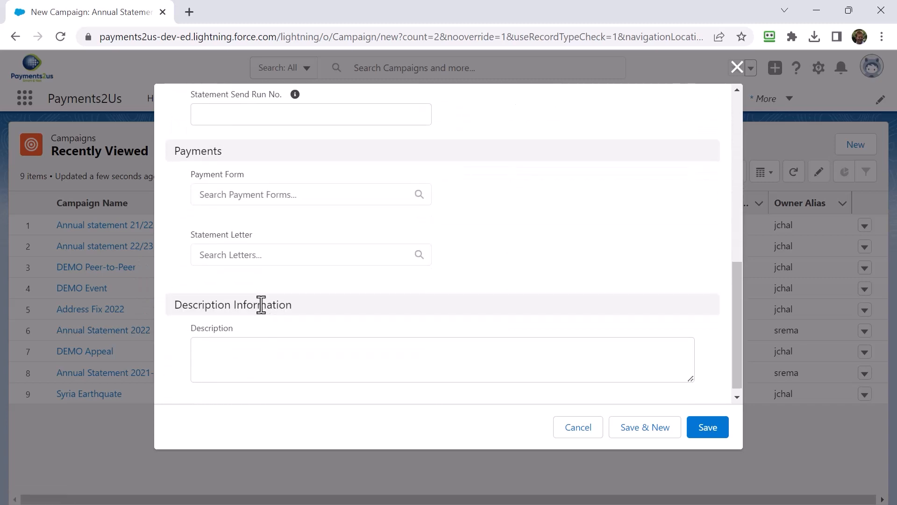
pyautogui.click(237, 256)
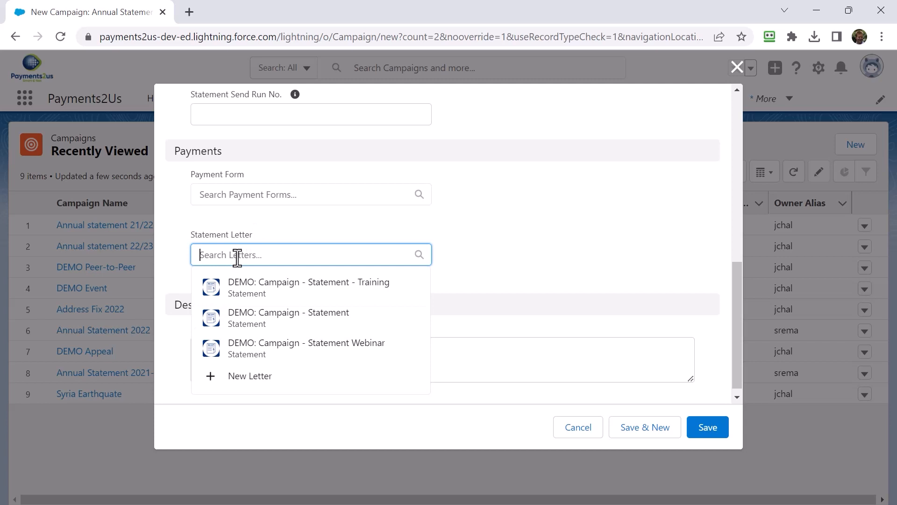
pyautogui.click(238, 290)
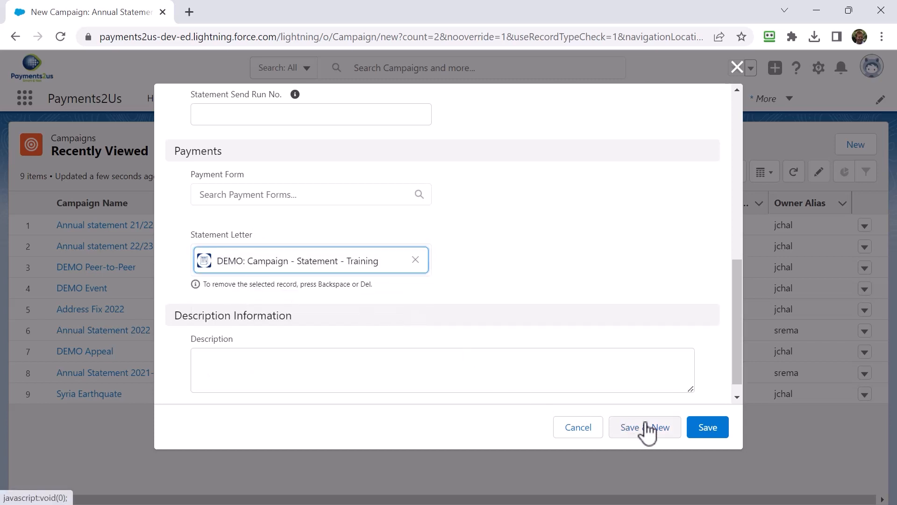
pyautogui.click(721, 435)
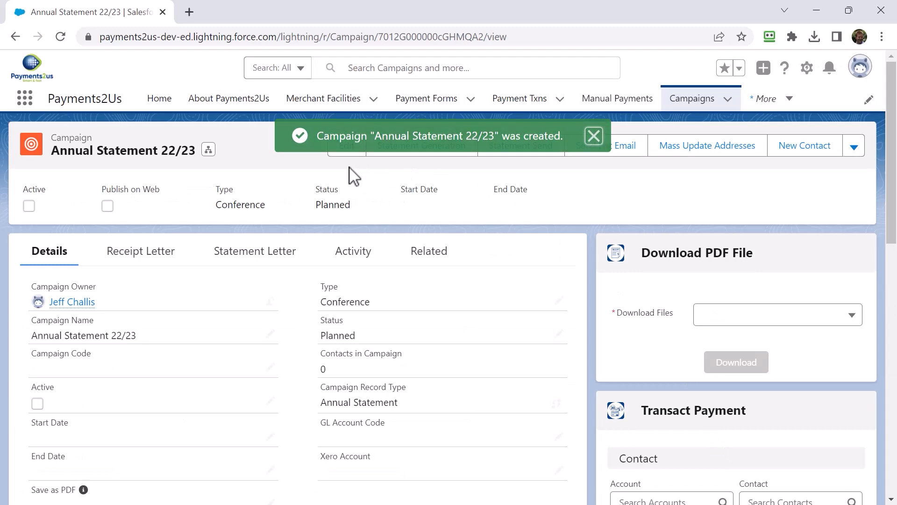
# Find the Campaign Members section of the campaign and show its options for adding leads and contacts
pyautogui.scroll(-3, 410, 327)
pyautogui.scroll(-9, 409, 330)
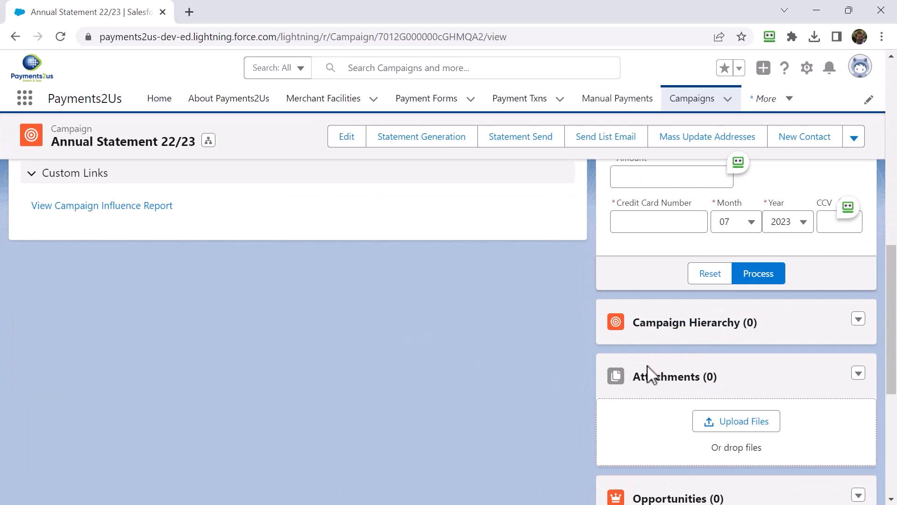
pyautogui.scroll(-3, 644, 370)
pyautogui.scroll(-2, 643, 376)
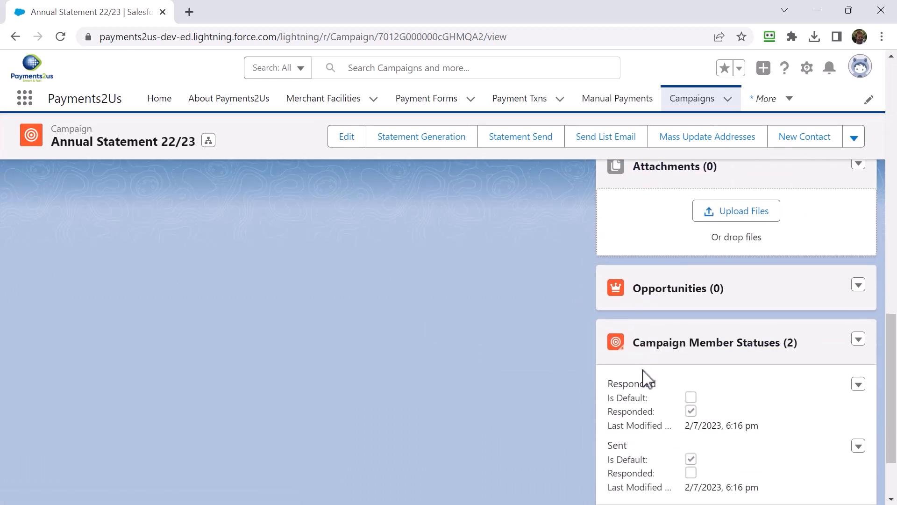
pyautogui.scroll(-2, 643, 374)
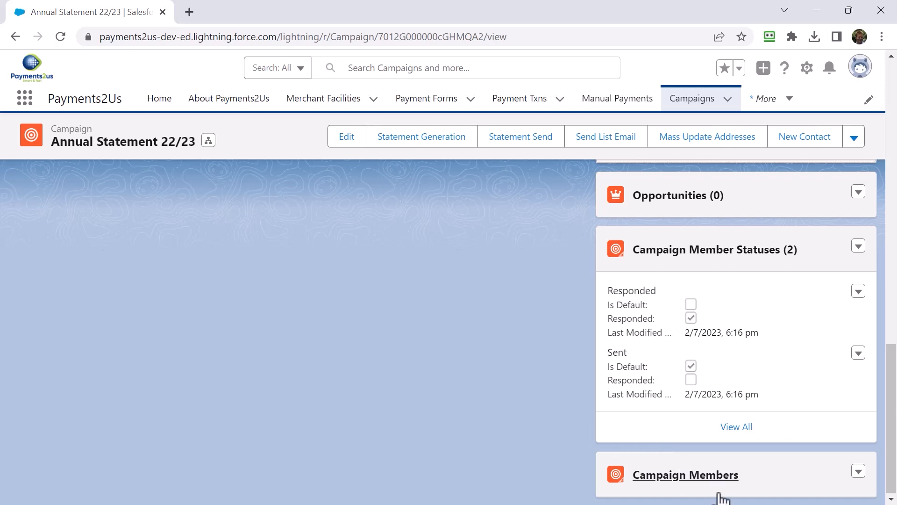
pyautogui.click(858, 471)
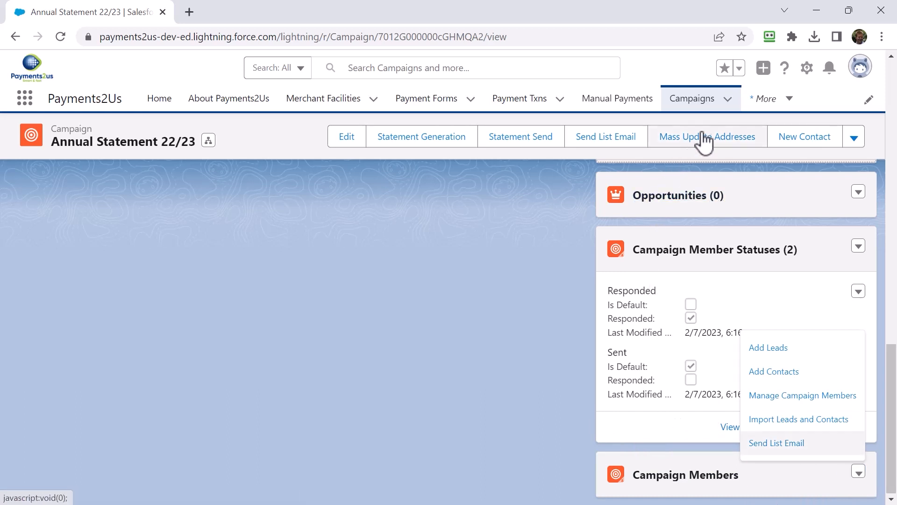
# Open the Annual Statement Test Report and look up its Add to Campaign option
pyautogui.click(770, 104)
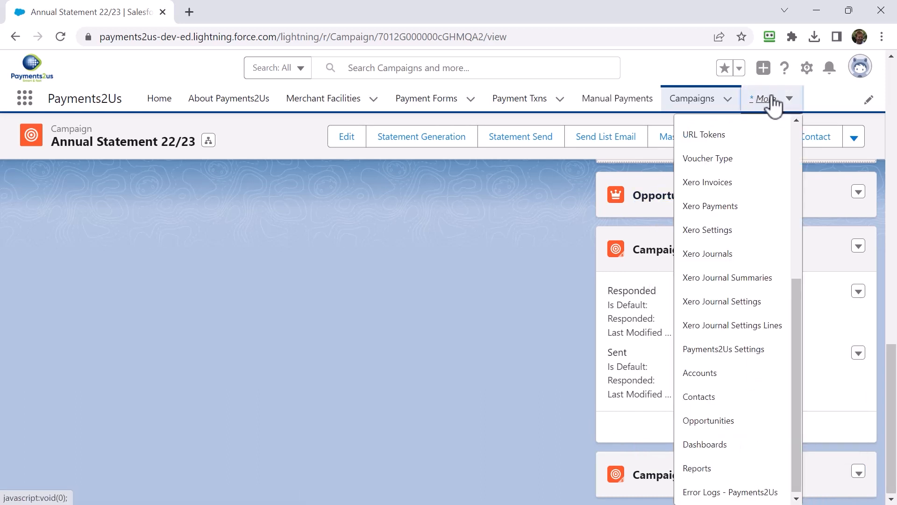
pyautogui.click(694, 466)
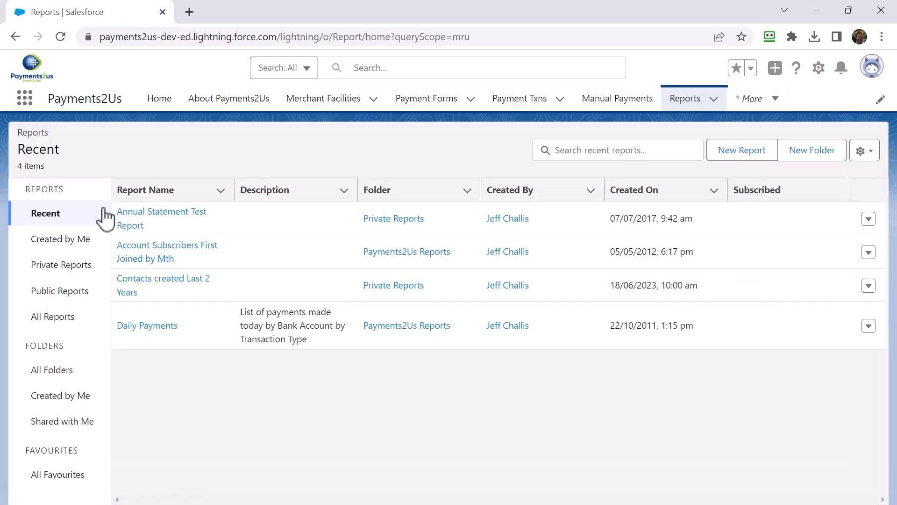
pyautogui.click(139, 214)
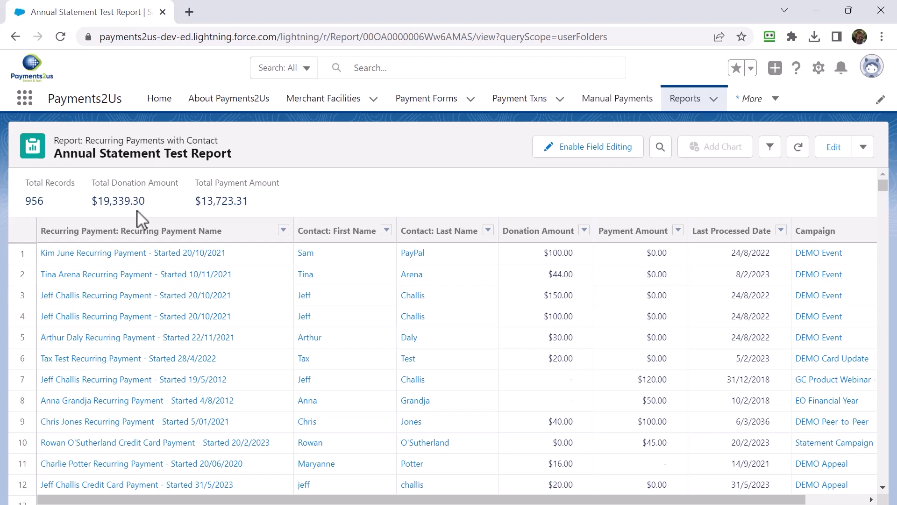
pyautogui.click(863, 148)
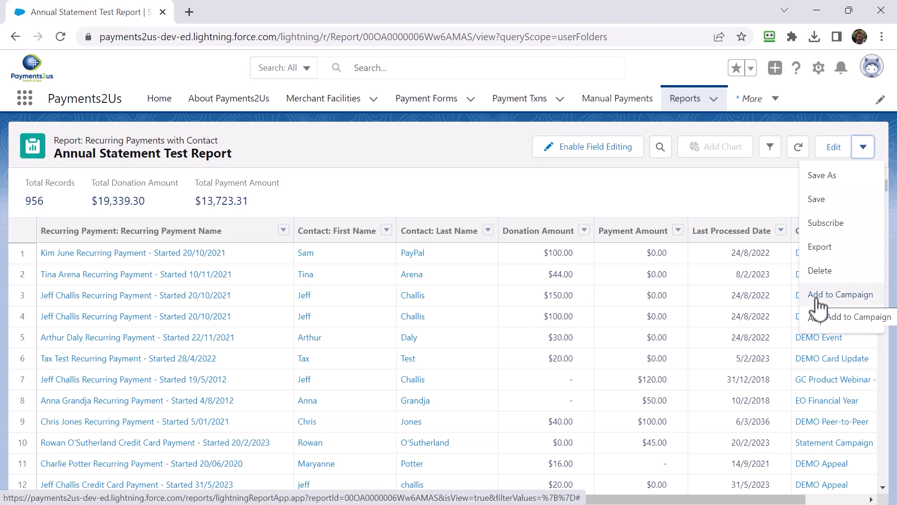
# Add the first two recently viewed contacts to the Annual Statement 22/23 campaign, keeping existing member statuses
pyautogui.click(775, 99)
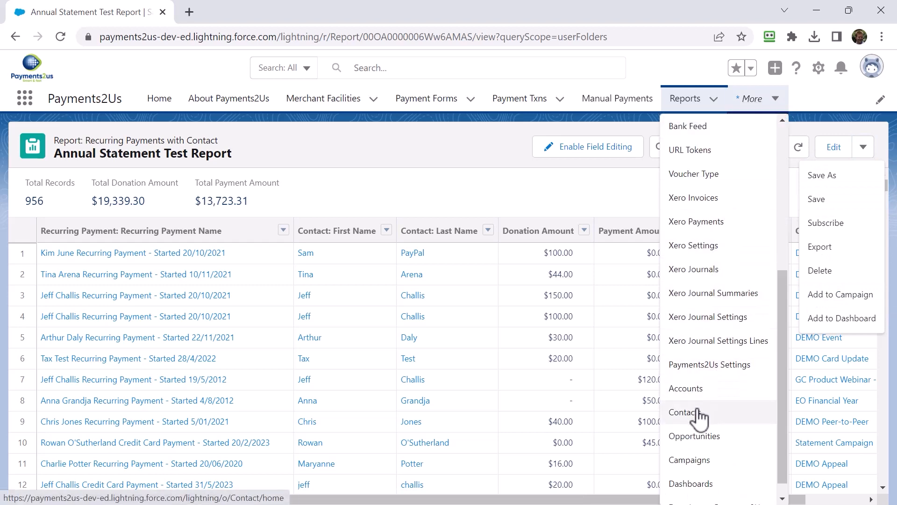
pyautogui.click(700, 415)
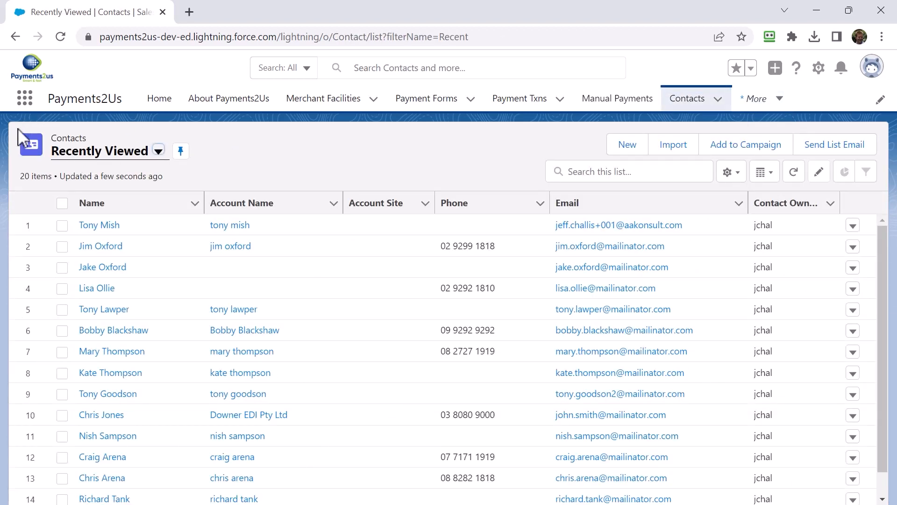
pyautogui.click(62, 226)
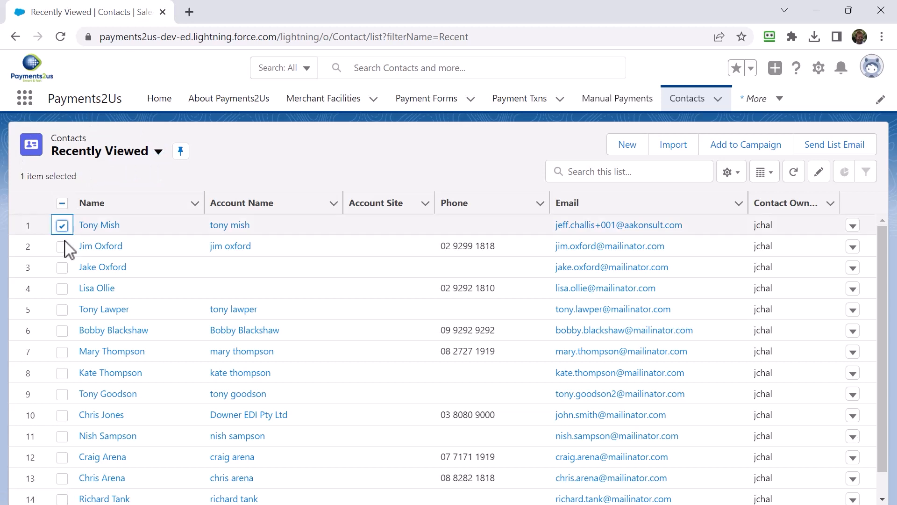
pyautogui.click(64, 245)
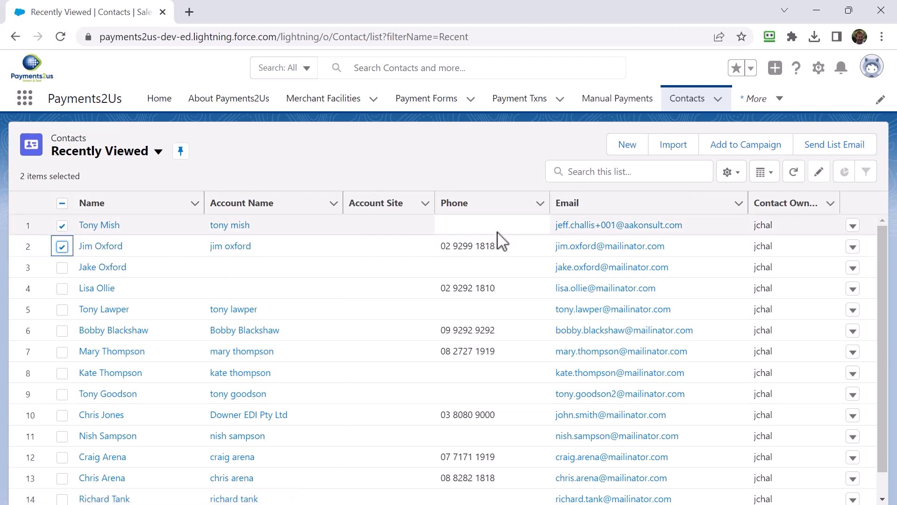
pyautogui.click(743, 154)
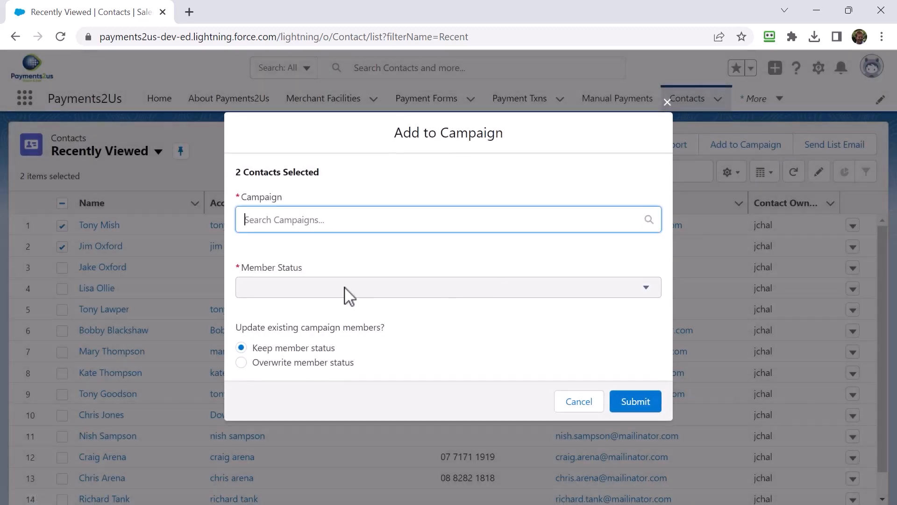
pyautogui.click(259, 221)
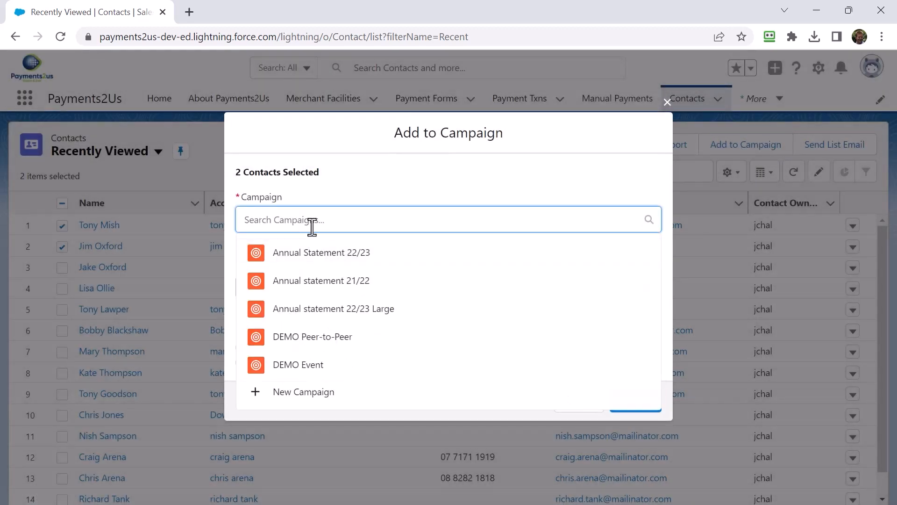
pyautogui.click(360, 261)
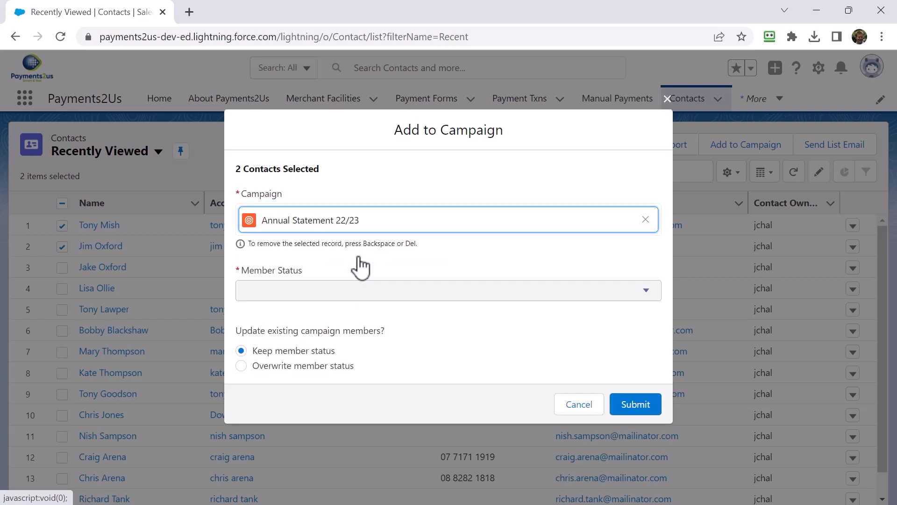
pyautogui.click(637, 406)
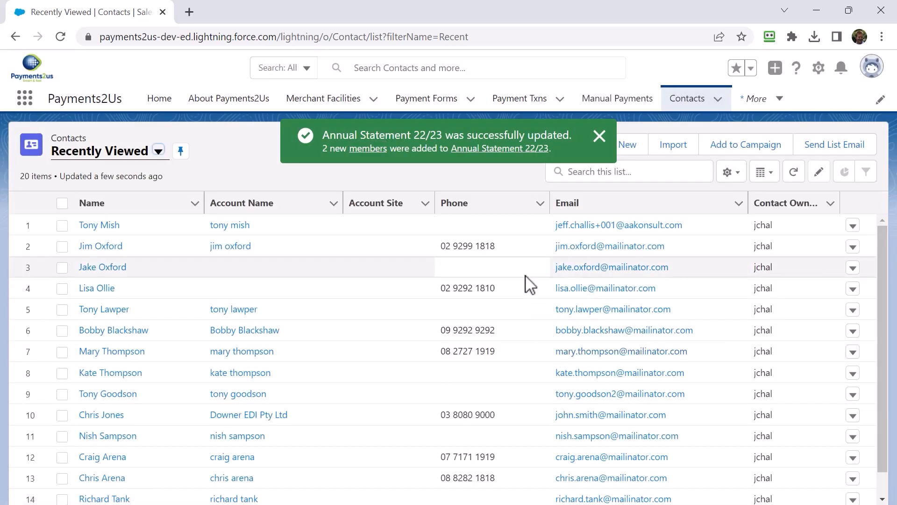
# Return to the Annual Statement 22/23 campaign, start Statement Generation and highlight the statement heading
pyautogui.click(502, 149)
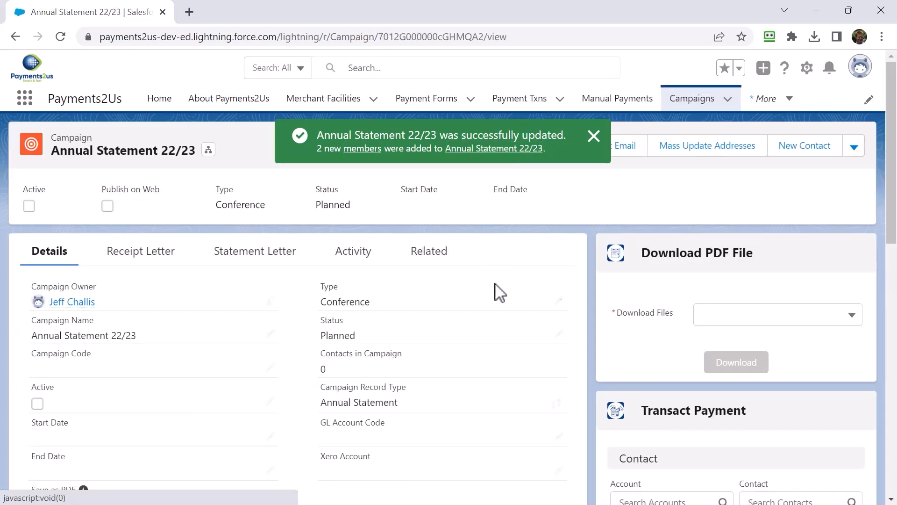
pyautogui.click(593, 137)
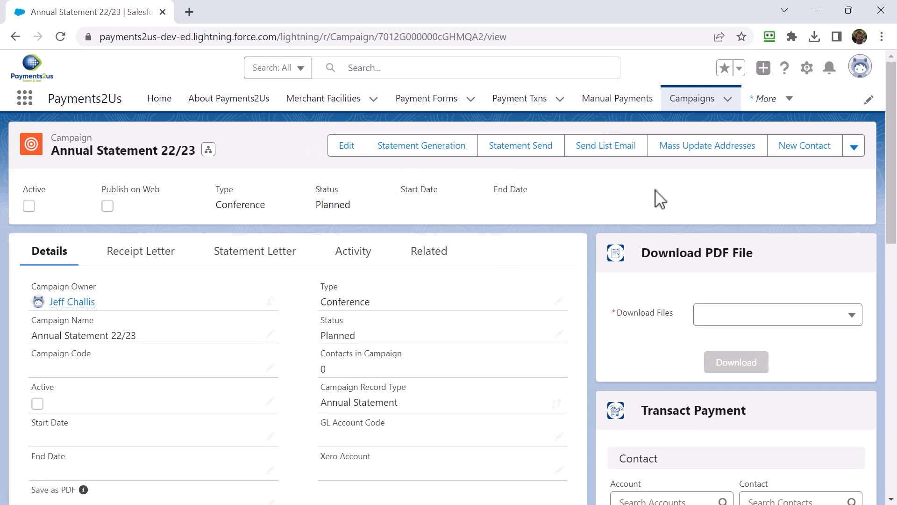
pyautogui.click(409, 149)
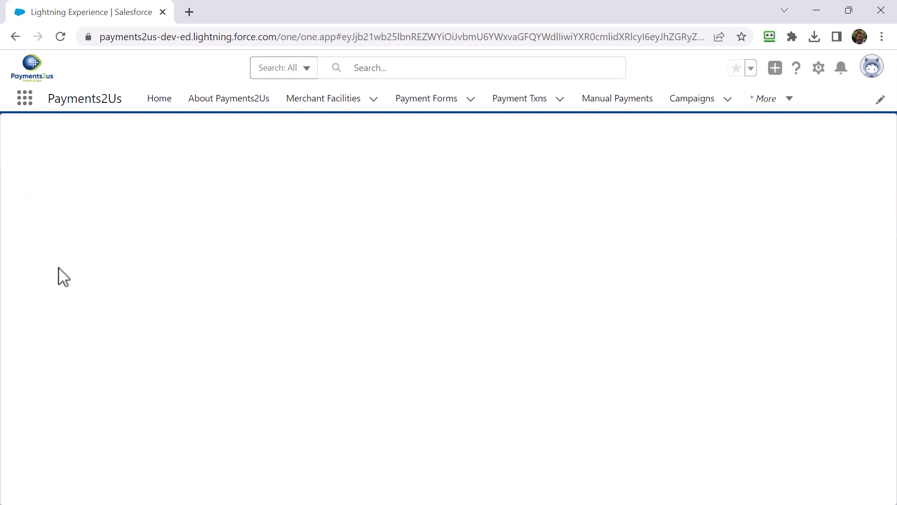
pyautogui.scroll(-2, 145, 351)
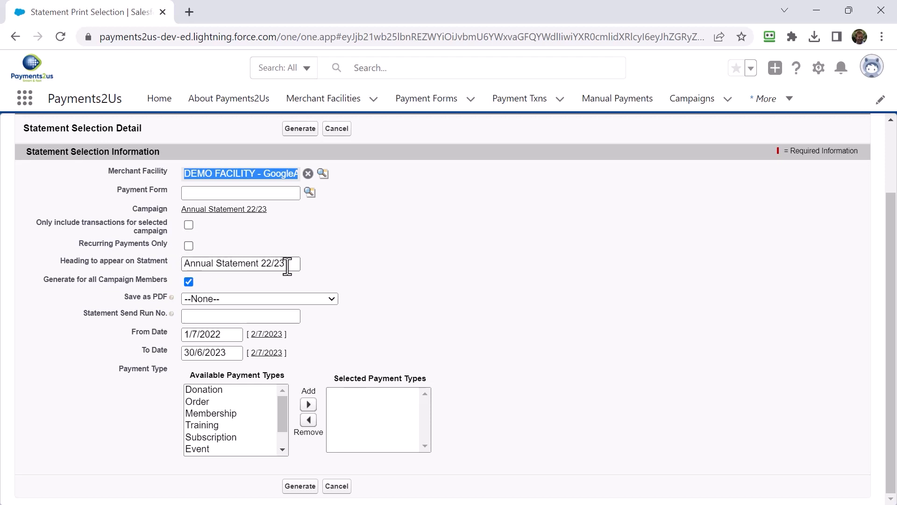
pyautogui.moveTo(288, 263); pyautogui.dragTo(184, 263)
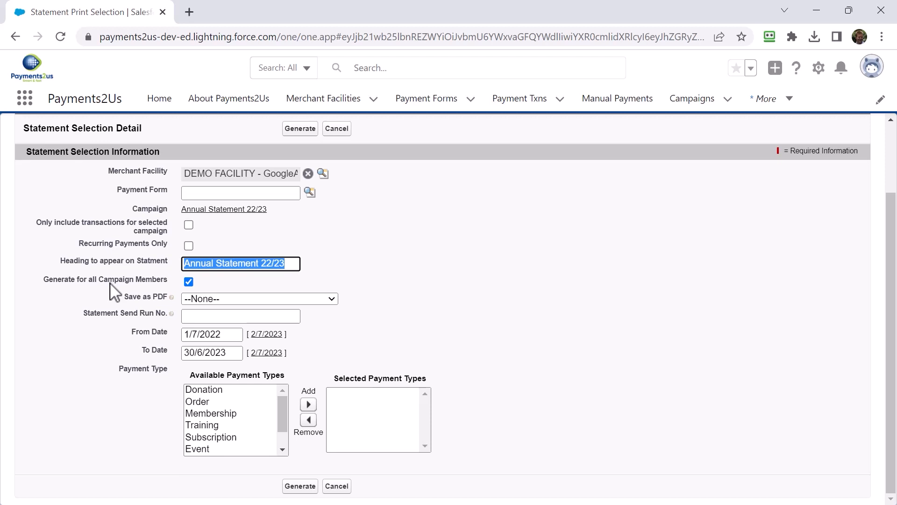
# Set Save as PDF to "Yes - All Contacts" for the statement run
pyautogui.click(220, 298)
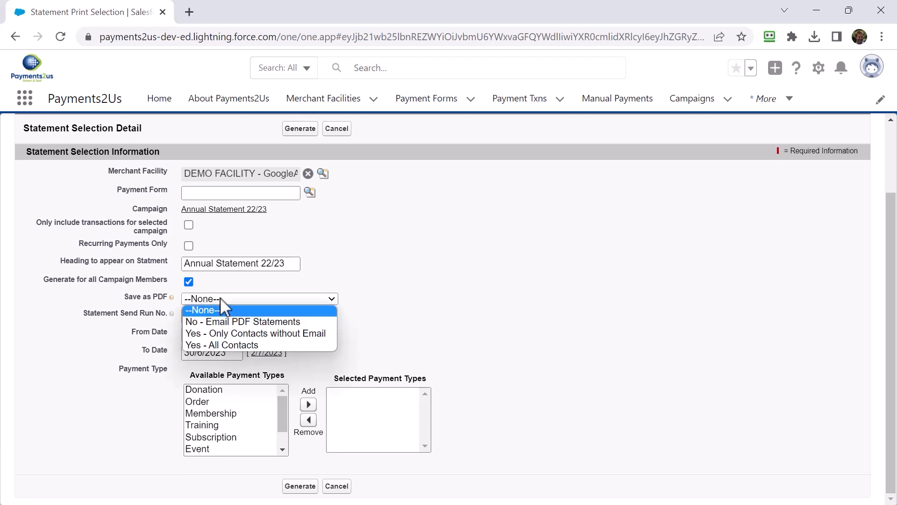
pyautogui.click(210, 346)
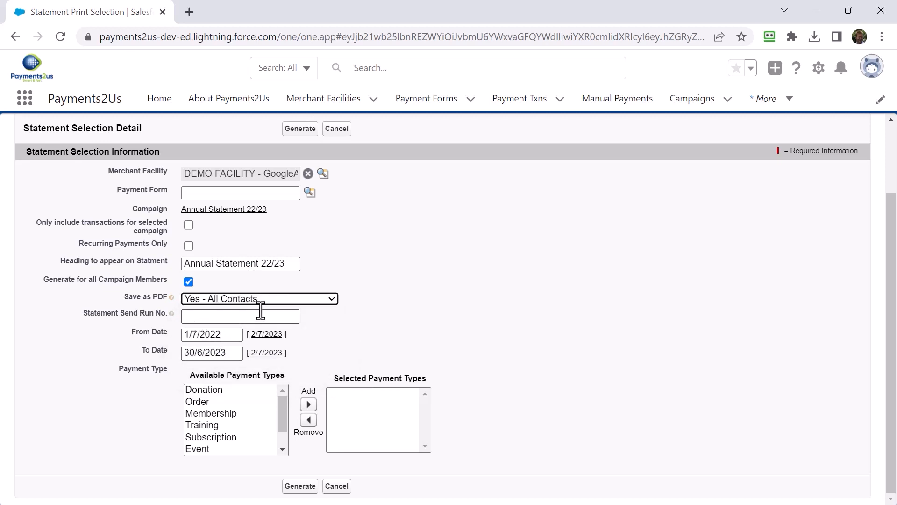
pyautogui.click(236, 303)
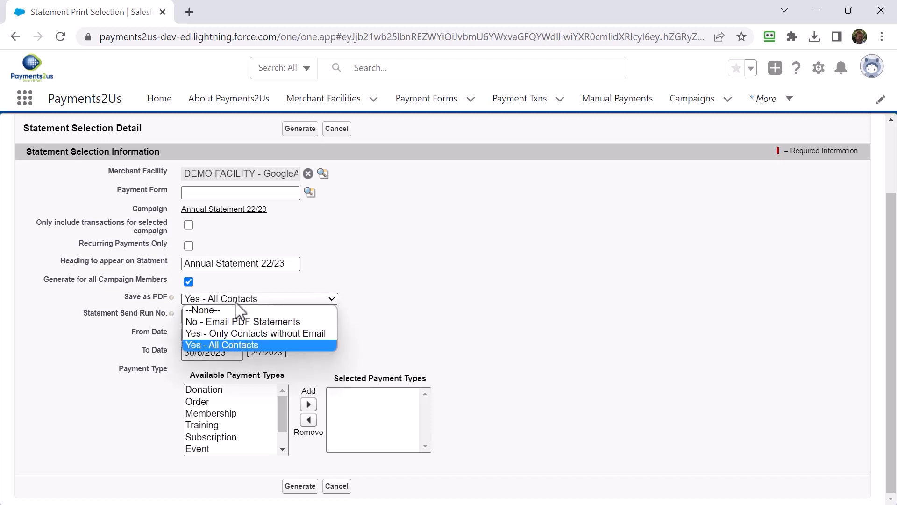
pyautogui.click(227, 346)
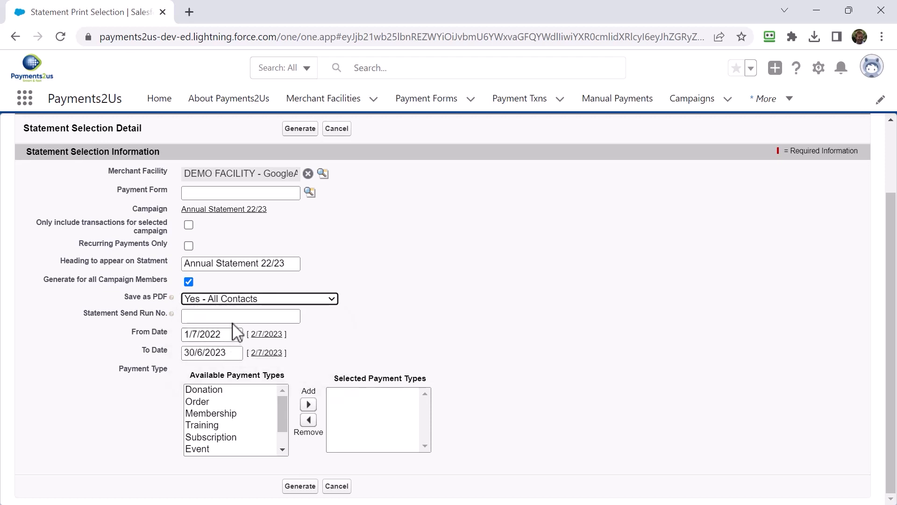
# Set Save as PDF to "Yes - Only Contacts without Email", then generate the statements and check the batch job's progress
pyautogui.click(234, 300)
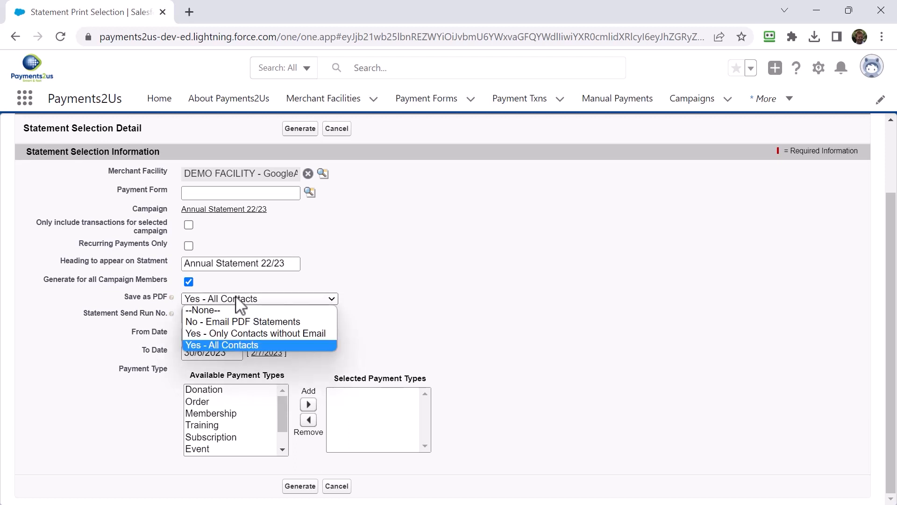
pyautogui.click(224, 332)
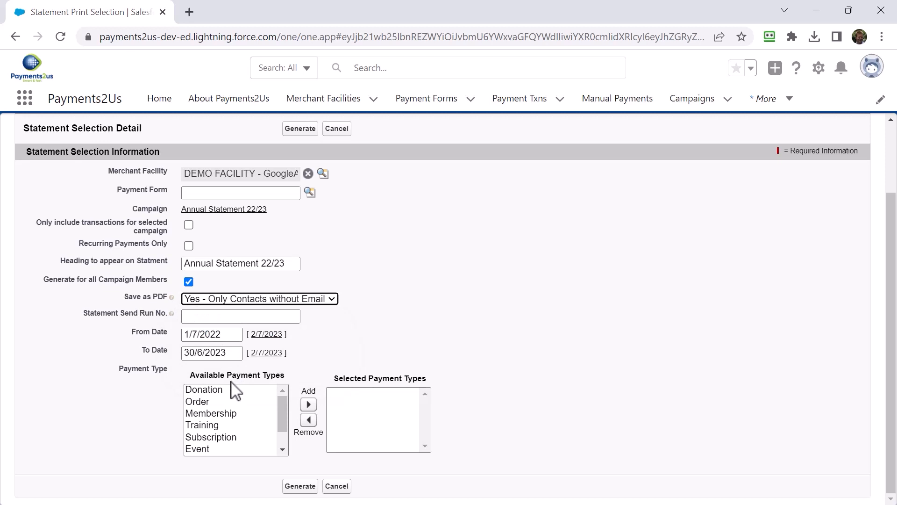
pyautogui.scroll(-1, 235, 391)
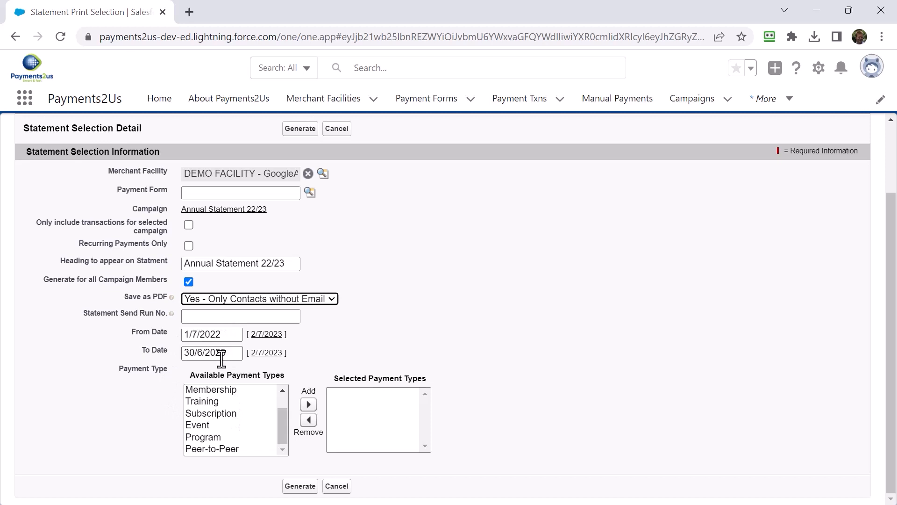
pyautogui.click(301, 485)
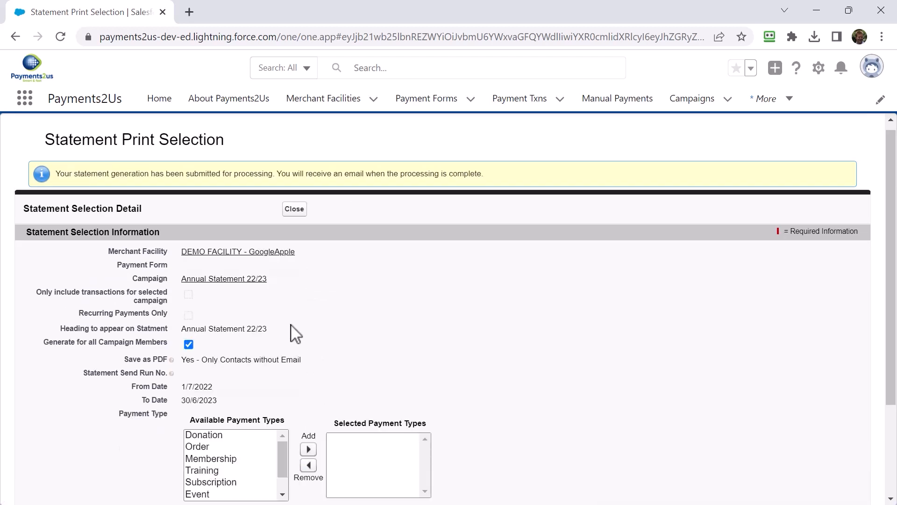
pyautogui.scroll(-3, 297, 349)
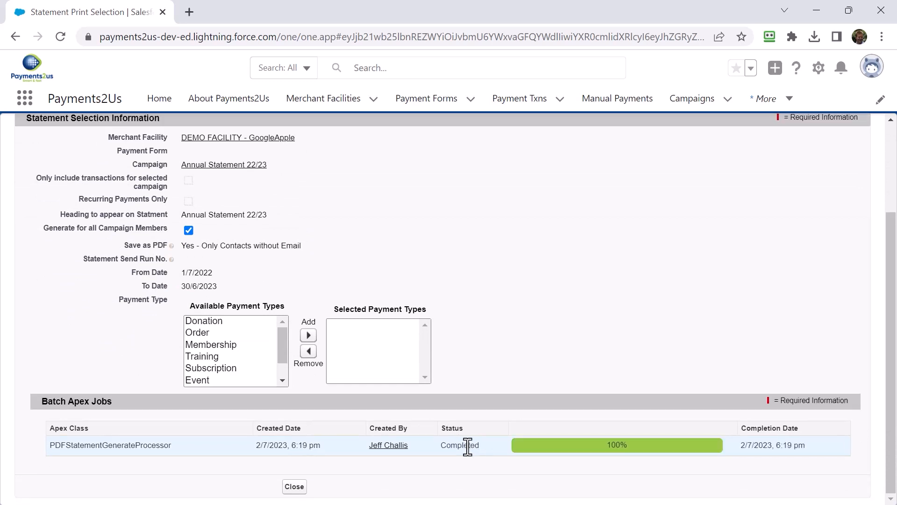
# Close the statement generation run and view the full member list of the Annual Statement 22/23 campaign
pyautogui.click(294, 487)
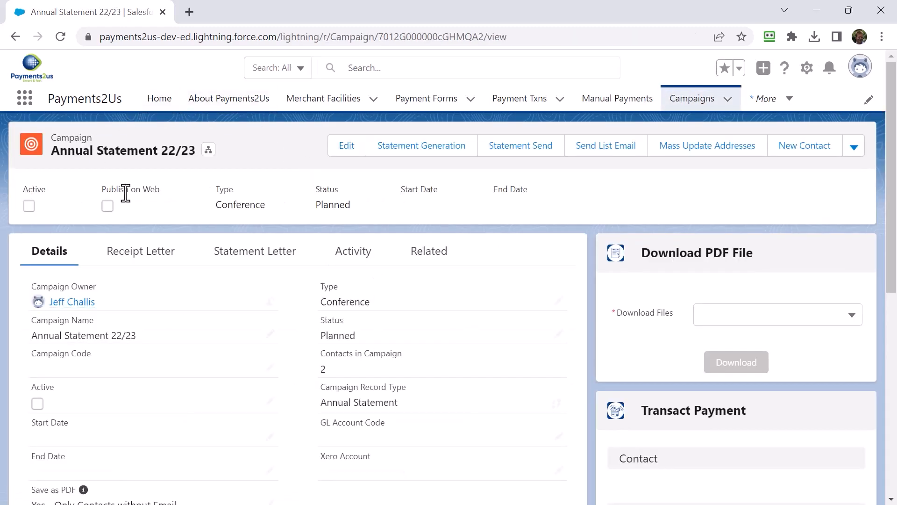
pyautogui.scroll(-10, 402, 373)
pyautogui.scroll(-2, 403, 369)
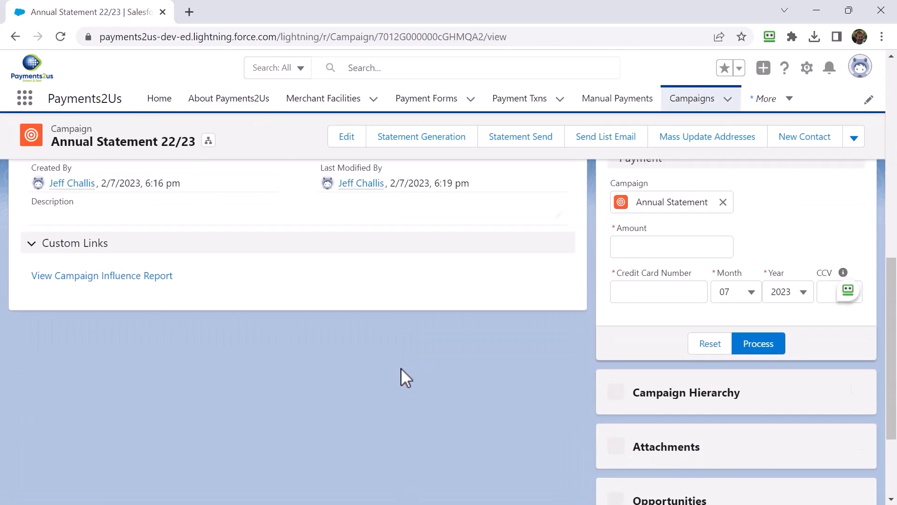
pyautogui.scroll(-4, 575, 412)
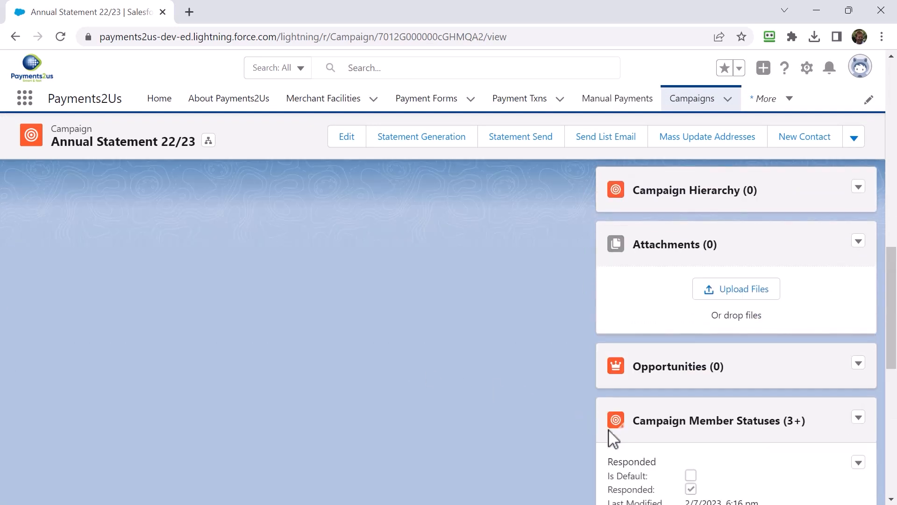
pyautogui.scroll(-8, 646, 463)
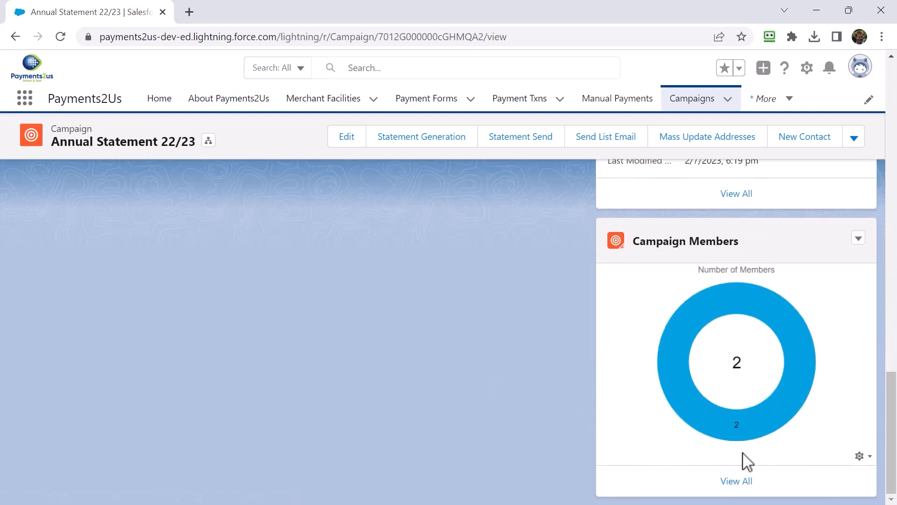
pyautogui.click(734, 487)
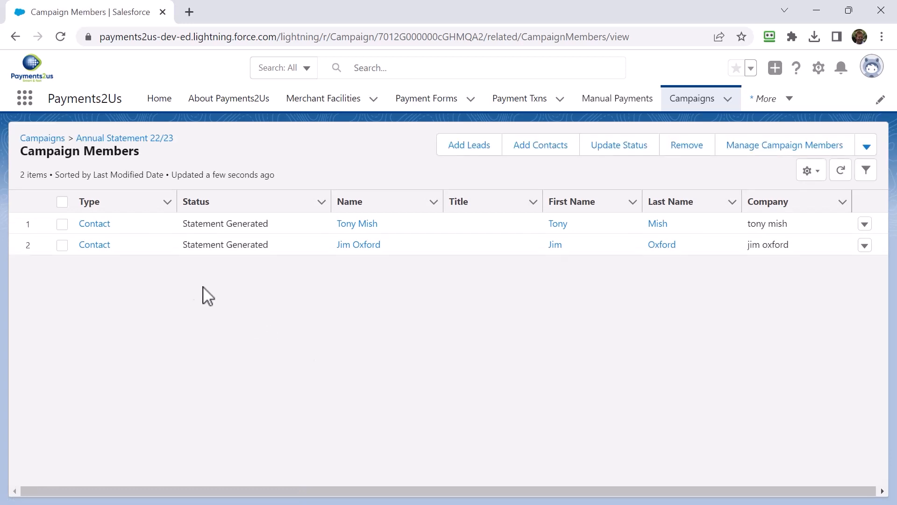
# Open the first campaign member's contact record and view the first Statement 20230702.pdf under Notes & Attachments
pyautogui.click(95, 224)
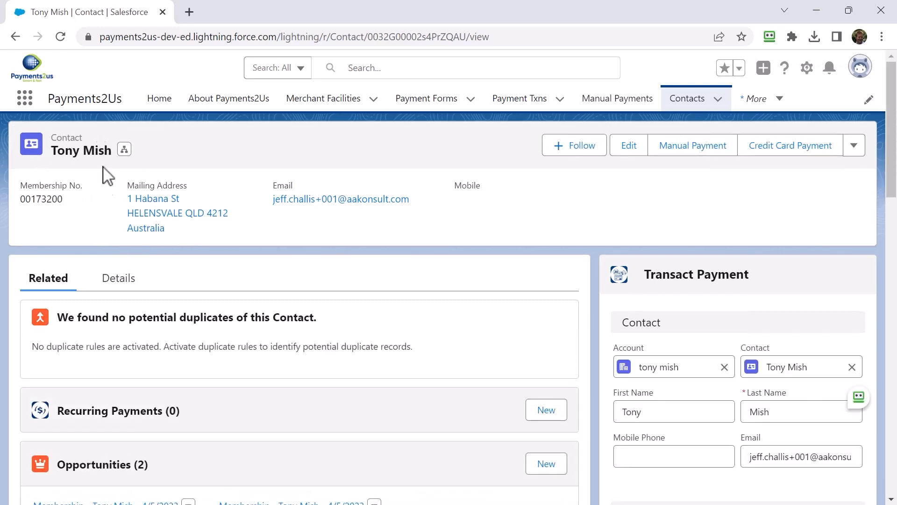
pyautogui.scroll(-5, 68, 296)
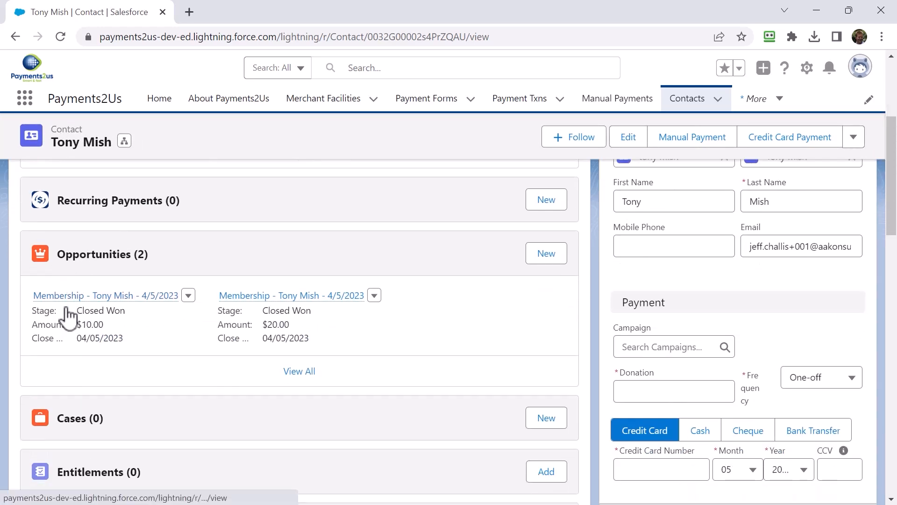
pyautogui.scroll(-10, 56, 330)
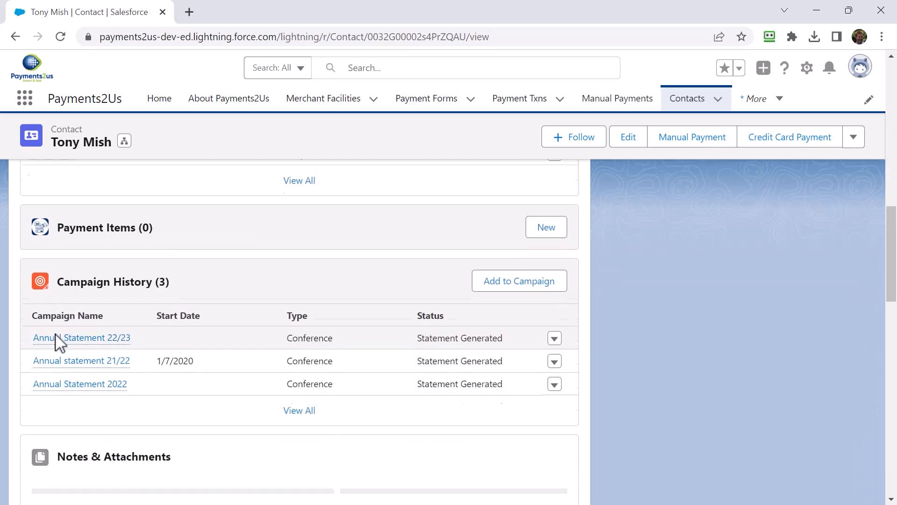
pyautogui.scroll(-5, 54, 343)
pyautogui.scroll(2, 75, 334)
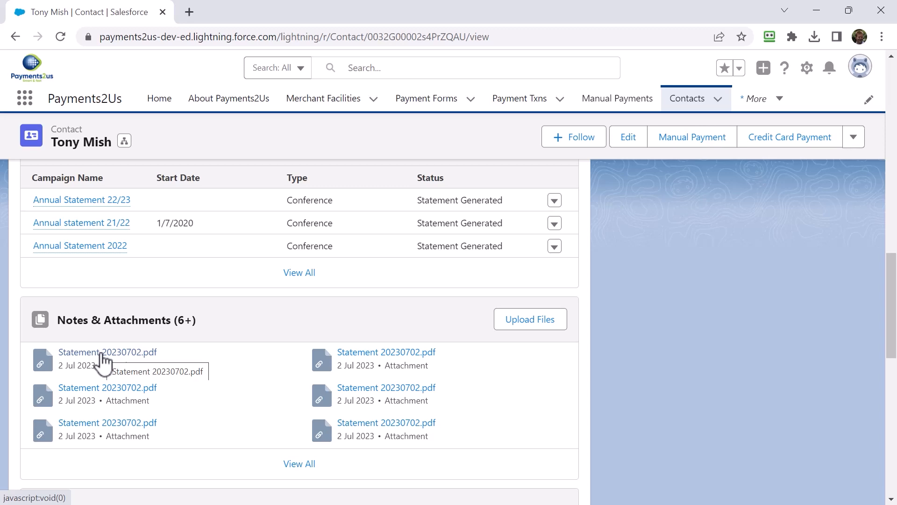
pyautogui.click(103, 359)
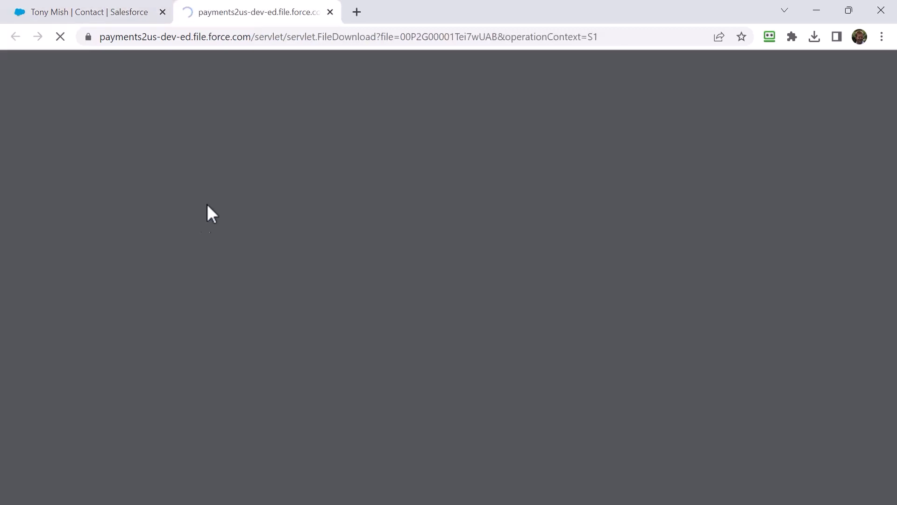
# Review the statement PDF's letter and receipt lines, highlighting the donation count, then return to the contact's campaign history
pyautogui.scroll(-4, 311, 255)
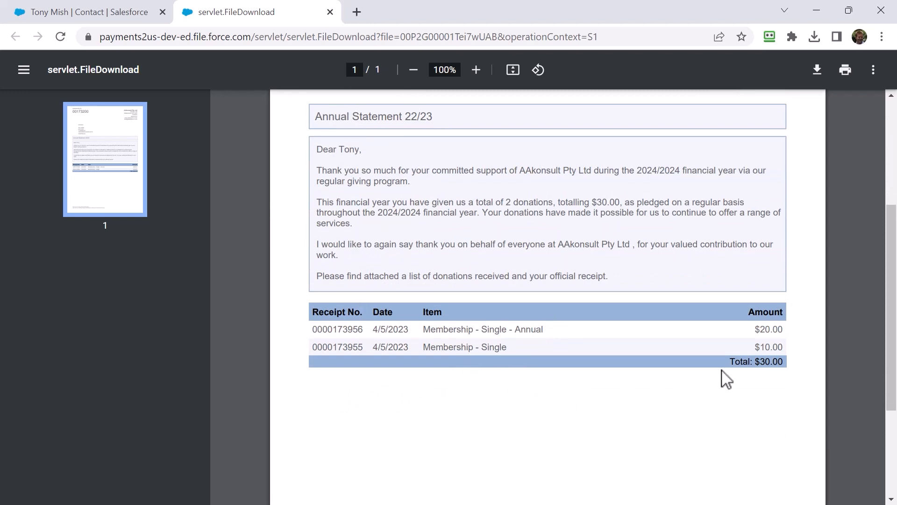
pyautogui.doubleClick(509, 203)
pyautogui.scroll(5, 538, 297)
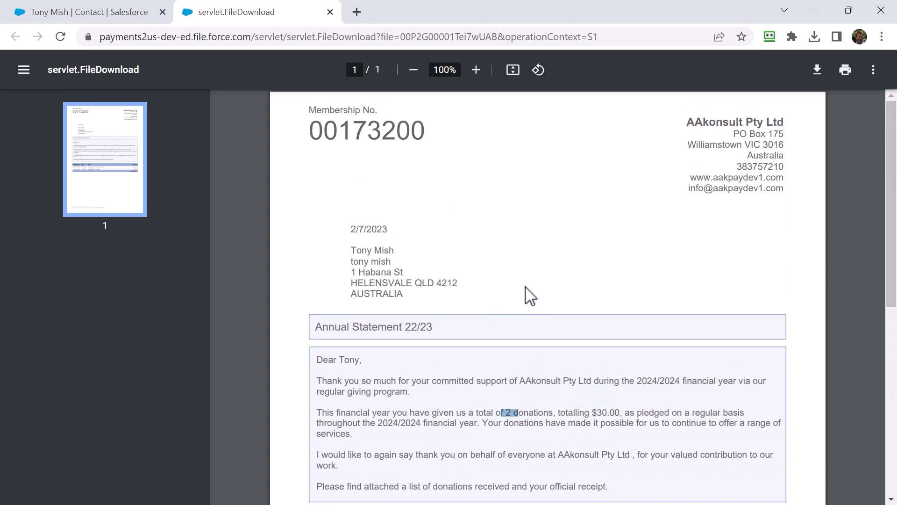
pyautogui.click(86, 14)
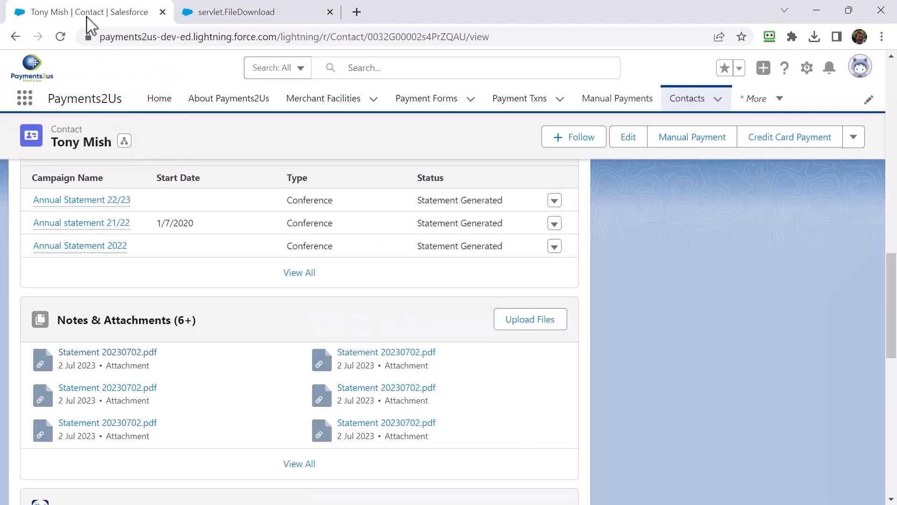
pyautogui.moveTo(112, 201)
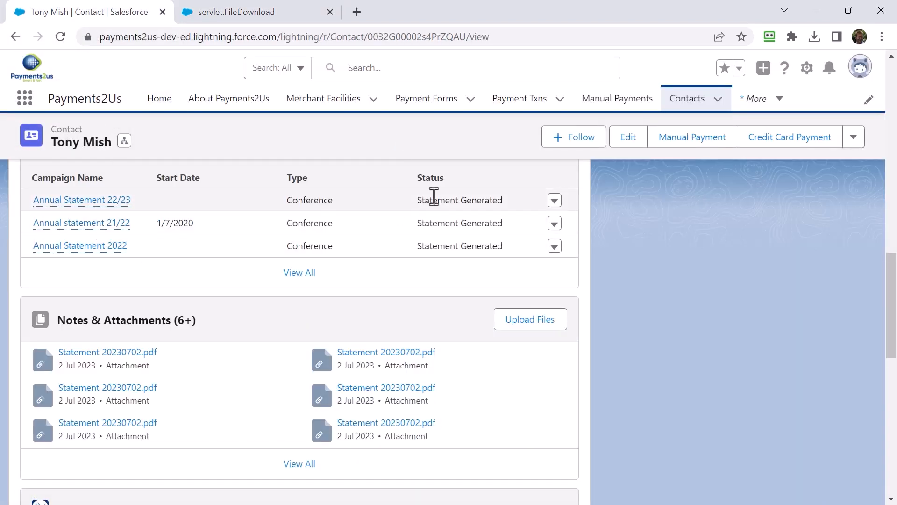
# Open the Annual Statement 22/23 campaign, process Statement Send for its members and close the send run
pyautogui.click(768, 107)
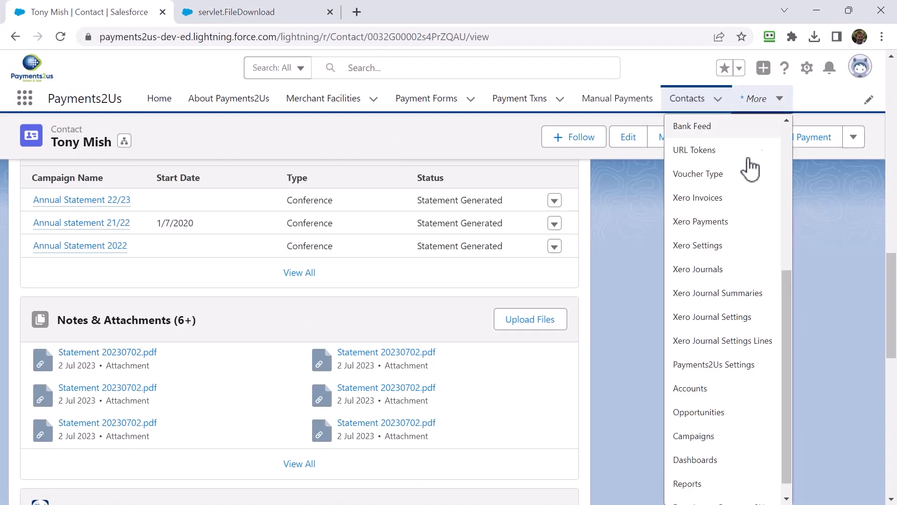
pyautogui.click(697, 436)
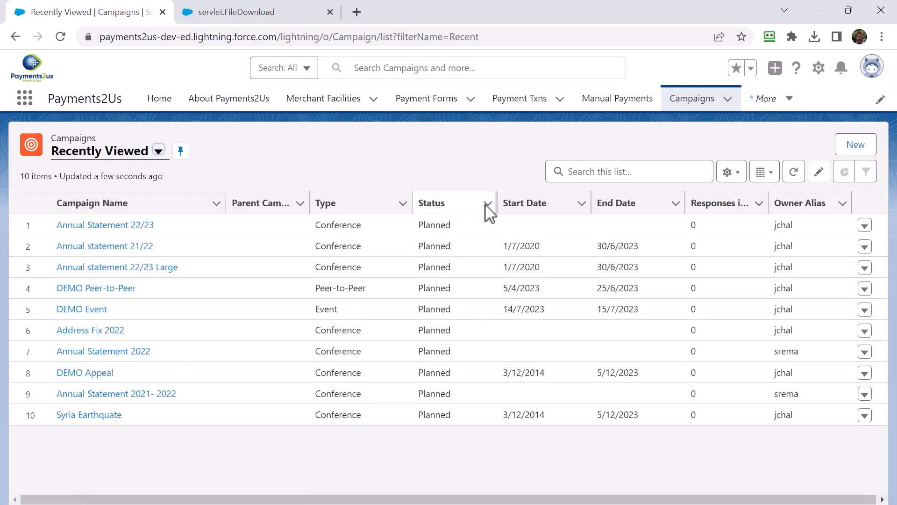
pyautogui.click(140, 225)
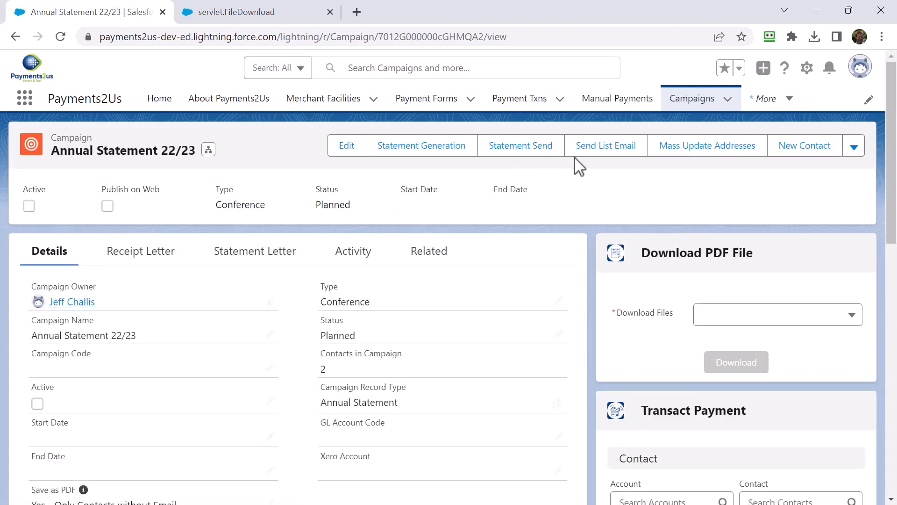
pyautogui.click(519, 159)
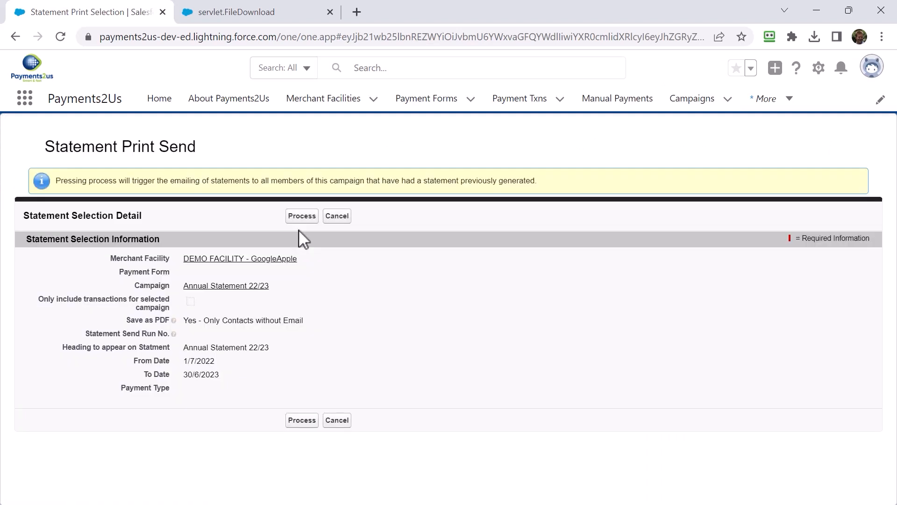
pyautogui.click(301, 420)
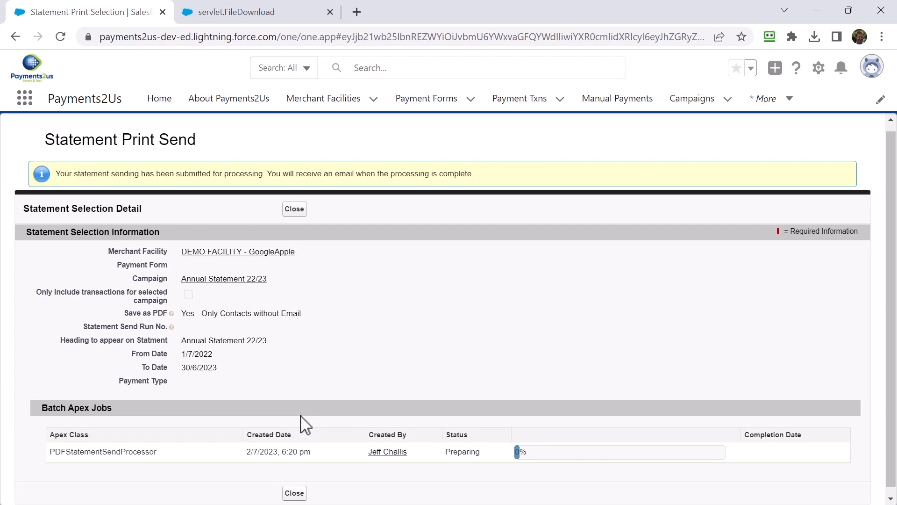
pyautogui.click(294, 487)
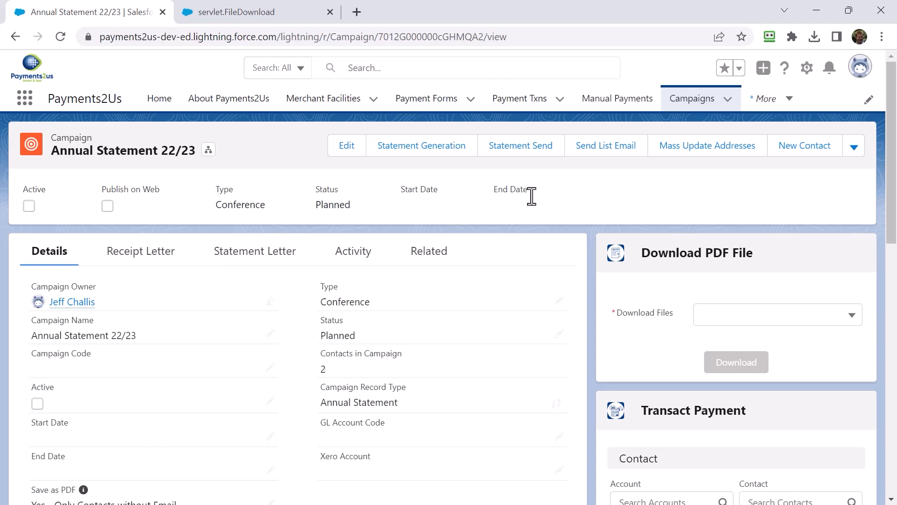
# Open Salesforce Setup, search for "email aler" and open Email Alerts
pyautogui.click(807, 69)
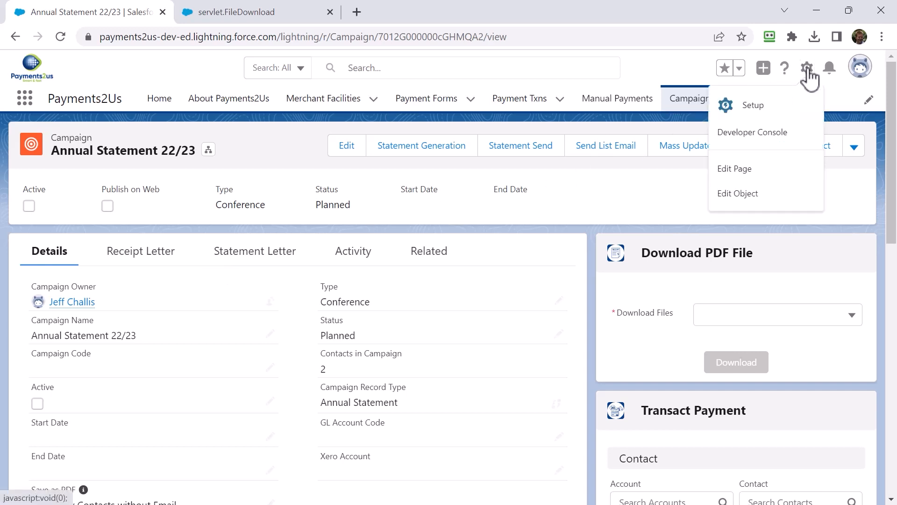
pyautogui.click(750, 111)
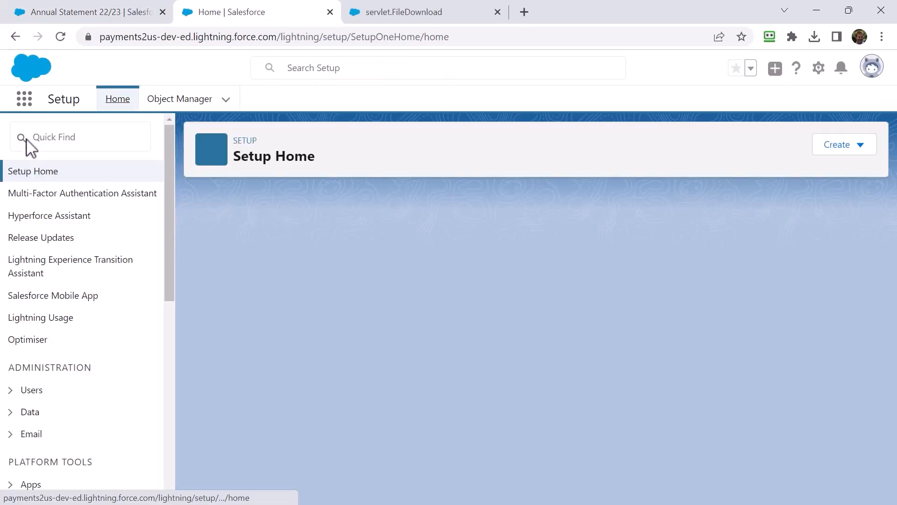
pyautogui.click(35, 138)
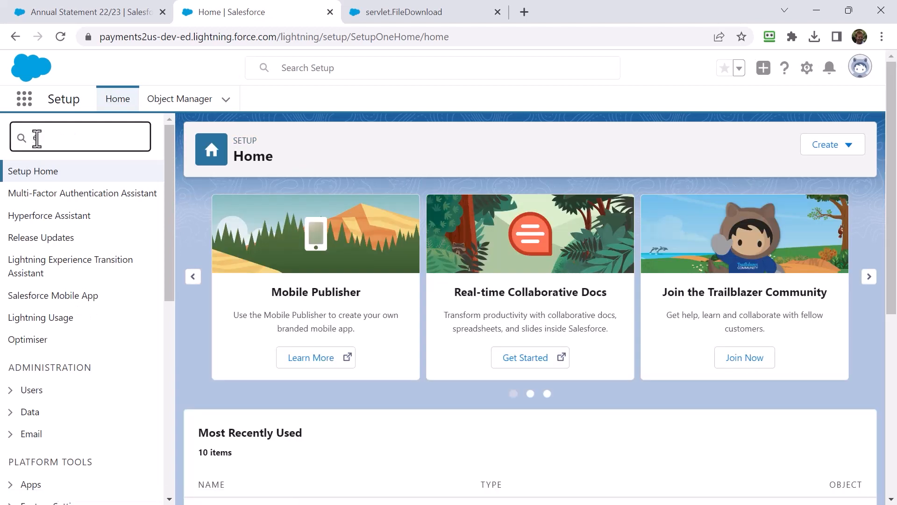
pyautogui.write('email aler')
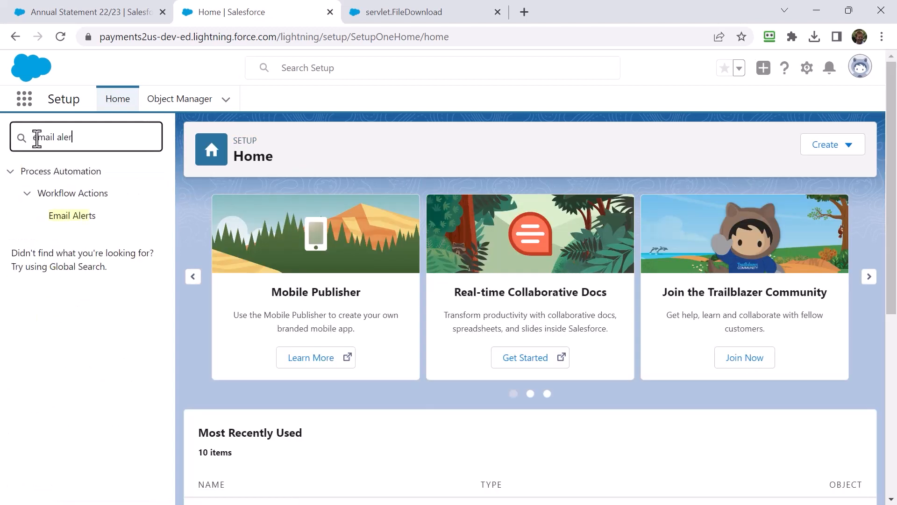
pyautogui.click(77, 216)
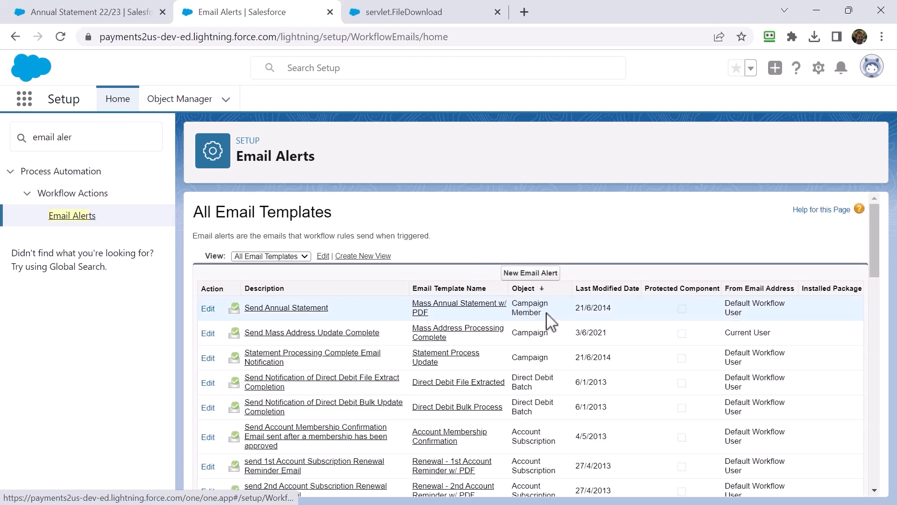
# Open the Send Annual Statement email alert and review its details and the rules using it
pyautogui.click(273, 308)
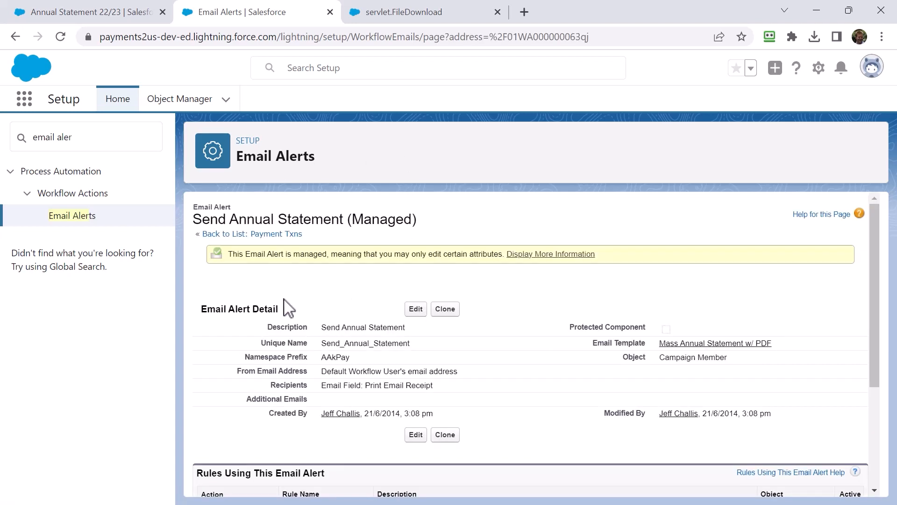
pyautogui.scroll(-3, 285, 309)
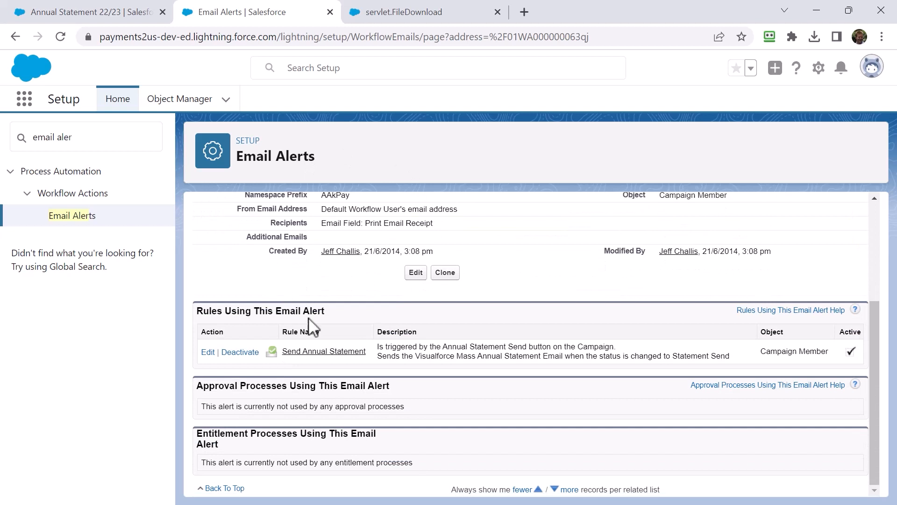
pyautogui.scroll(2, 314, 350)
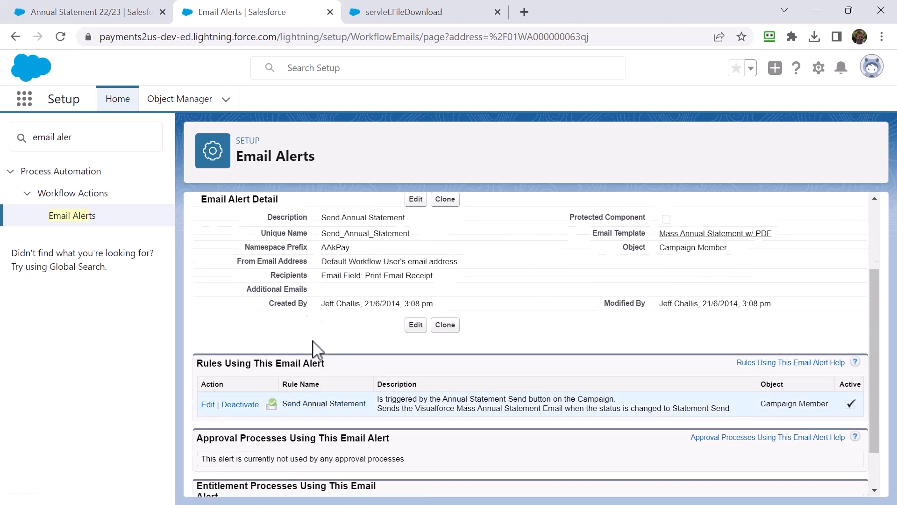
# Open the alert's Mass Annual Statement w/ PDF email template and go to its Classic version in Setup
pyautogui.click(708, 252)
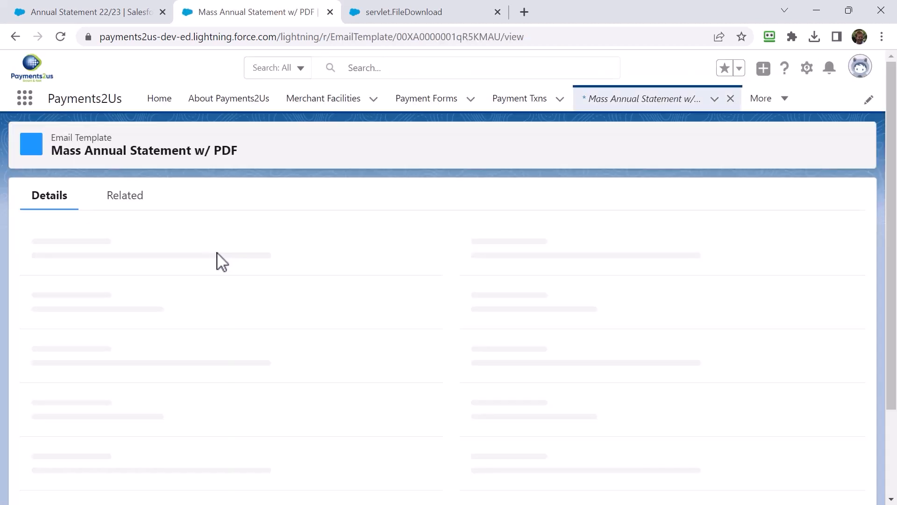
pyautogui.scroll(-2, 213, 299)
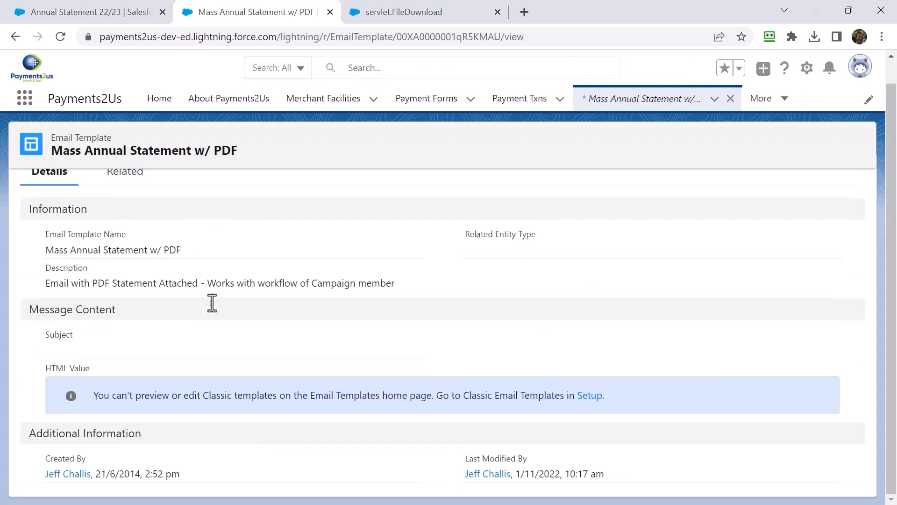
pyautogui.click(583, 402)
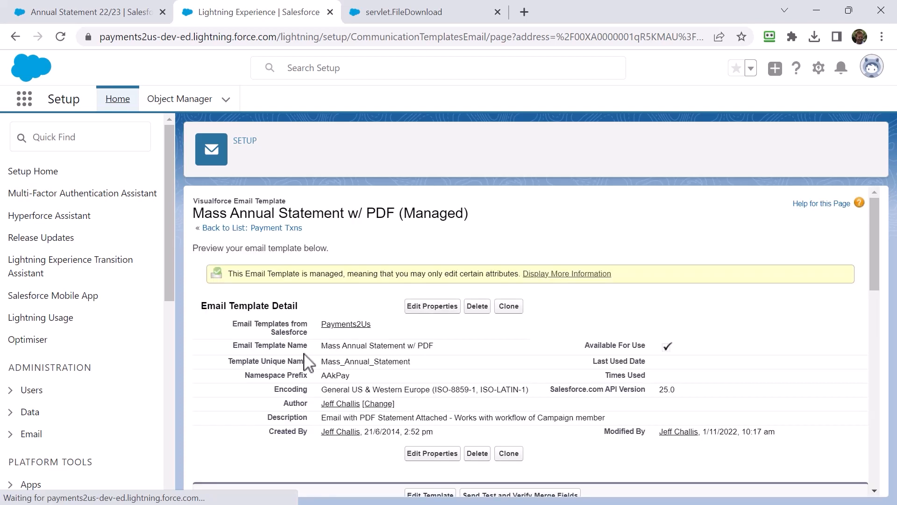
# Review the template's subject and HTML preview, then return to the Annual Statement 22/23 campaign
pyautogui.scroll(-1, 318, 358)
pyautogui.scroll(-1, 476, 437)
pyautogui.scroll(-1, 476, 442)
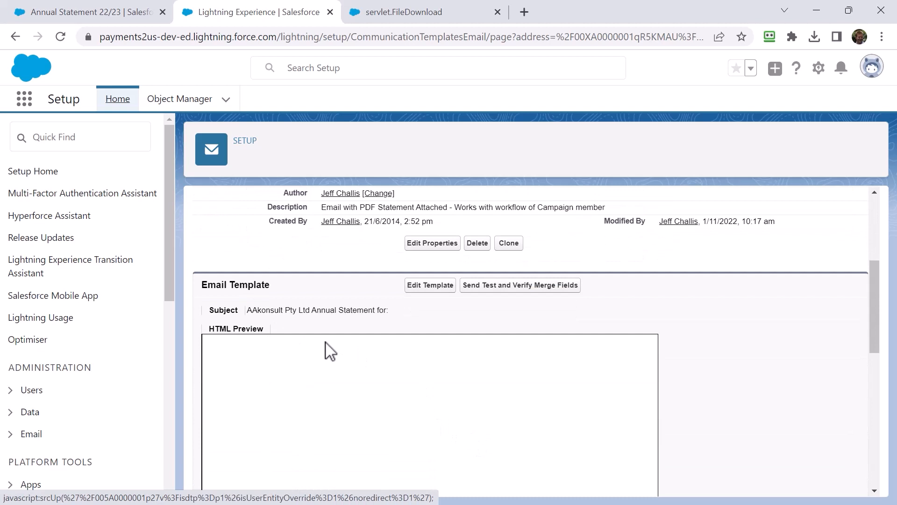
pyautogui.click(446, 291)
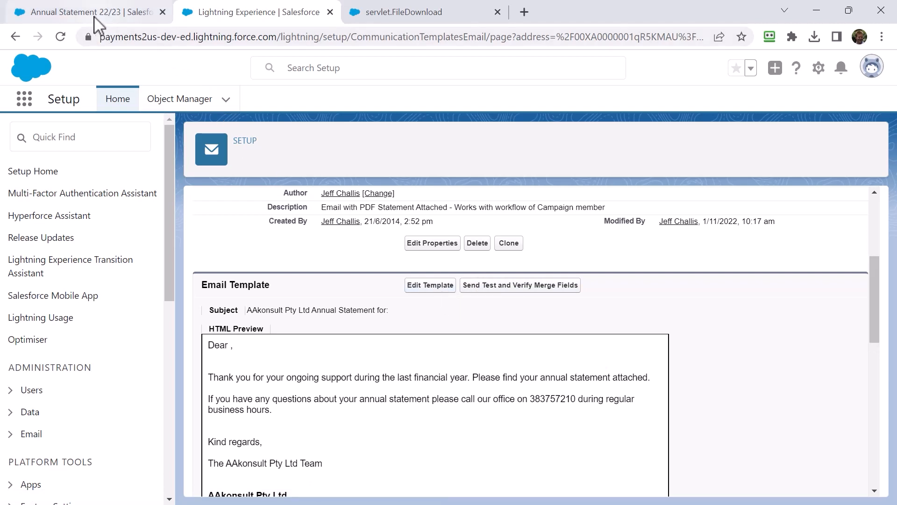
pyautogui.moveTo(92, 20)
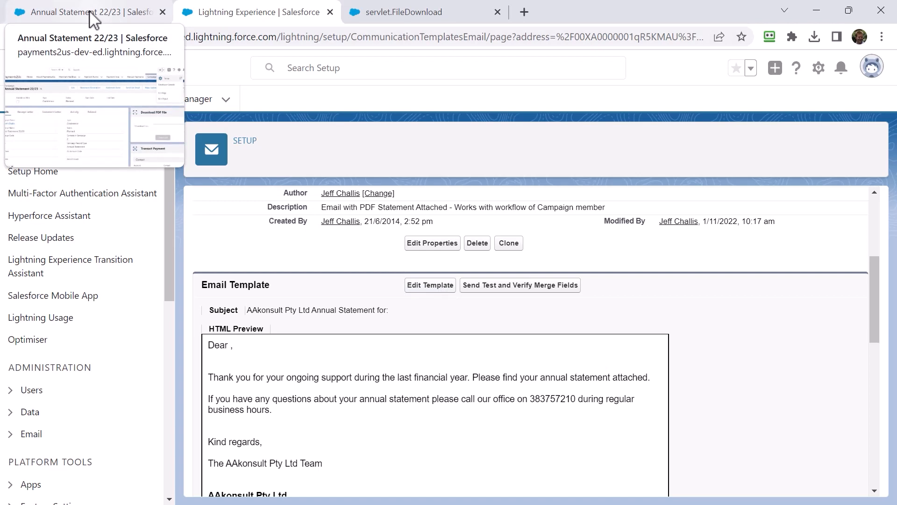
pyautogui.click(91, 14)
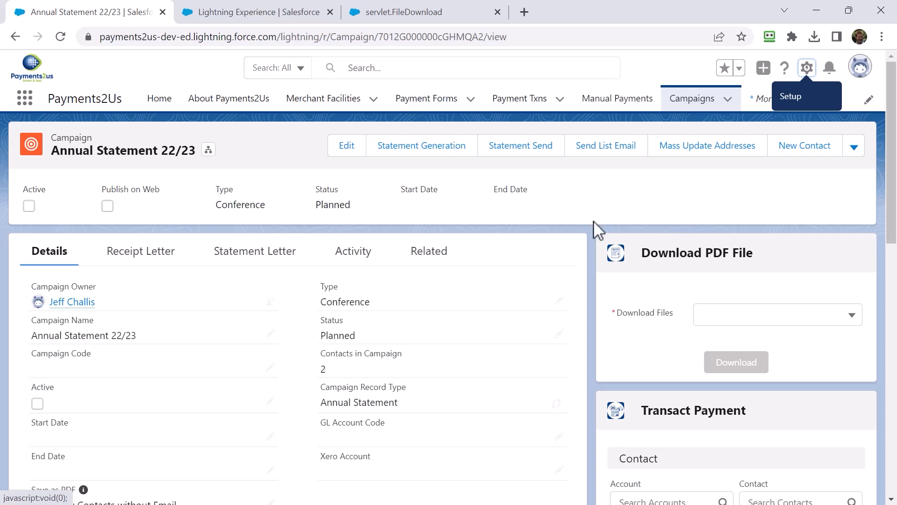
# Open the Annual statement 22/23 Large campaign from the campaign list and look over its statement PDF attachments
pyautogui.click(691, 108)
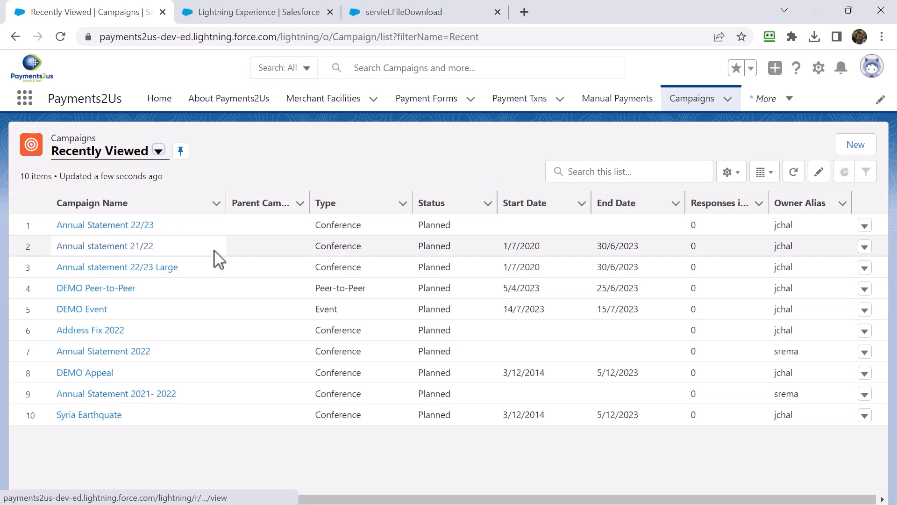
pyautogui.click(156, 267)
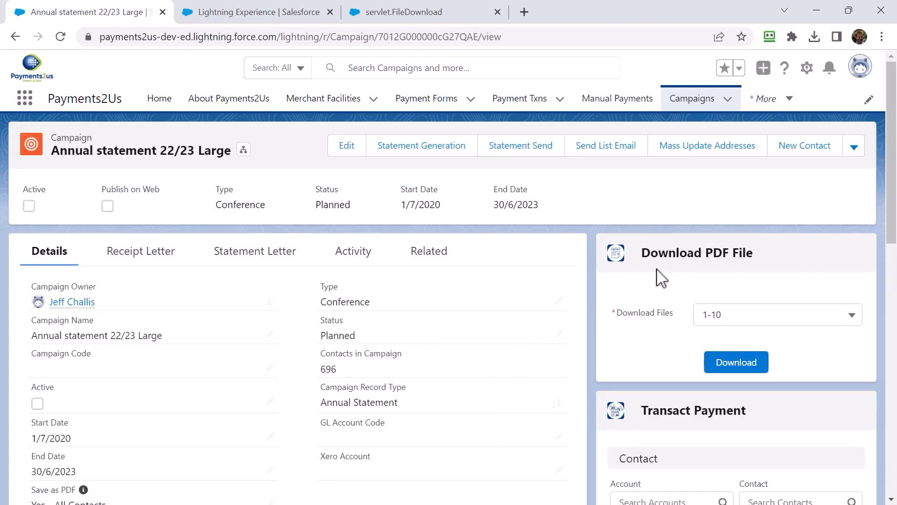
pyautogui.scroll(-15, 582, 360)
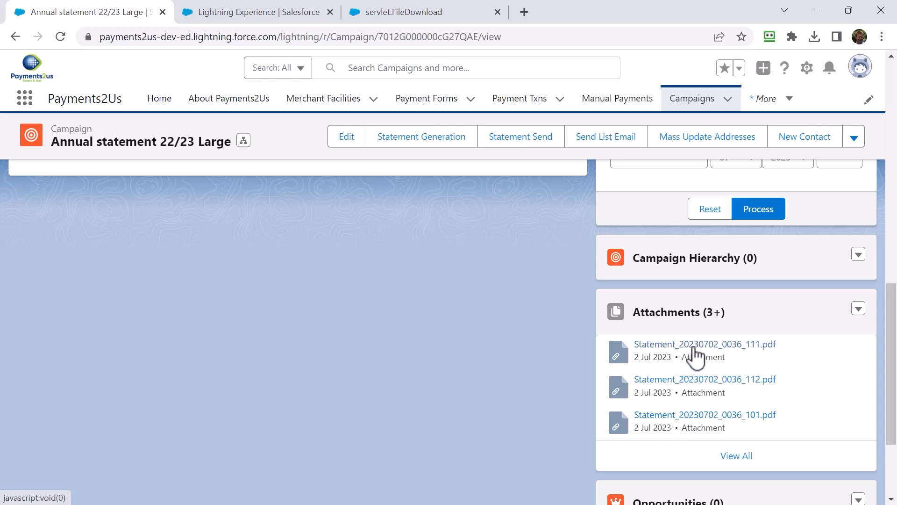
pyautogui.scroll(5, 677, 377)
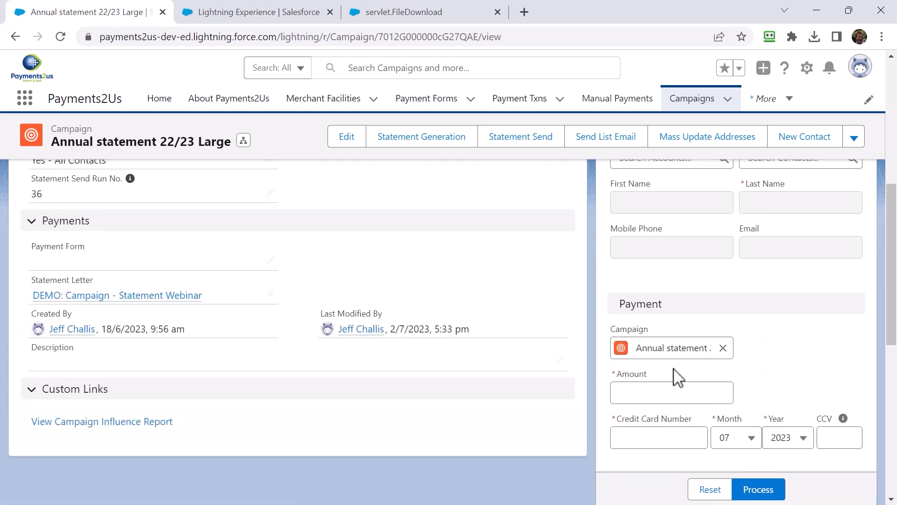
pyautogui.scroll(6, 678, 376)
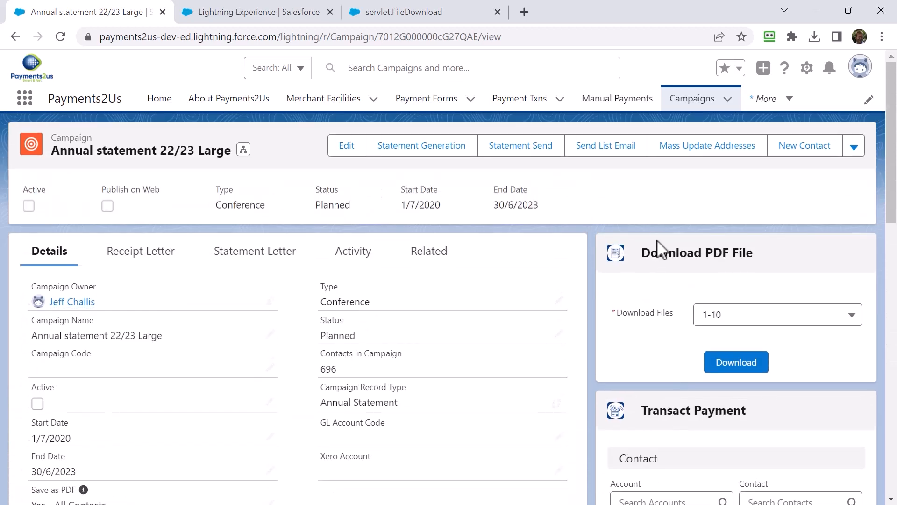
# Check the available statement file ranges and download the combined PDF for statements 1-10
pyautogui.click(731, 319)
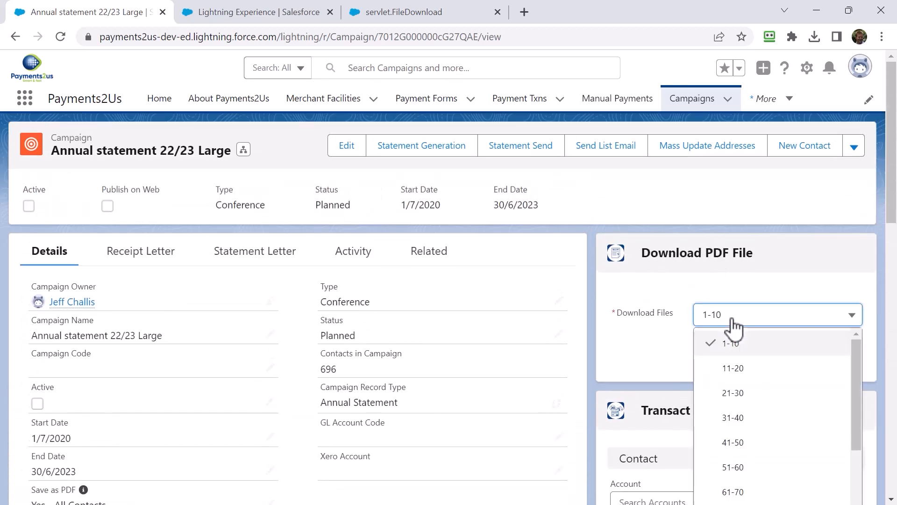
pyautogui.click(735, 300)
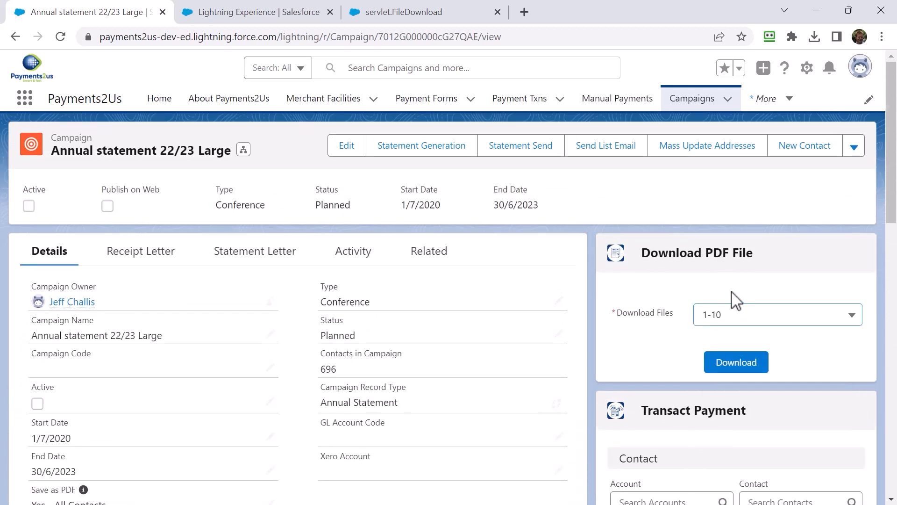
pyautogui.click(733, 363)
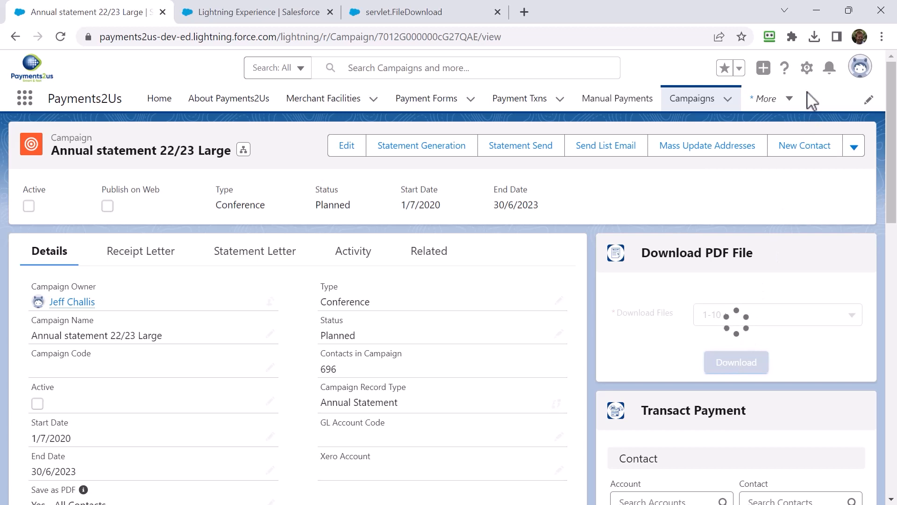
# Open the downloaded Annual Statement 1-10 (1).pdf and look through its first few statements
pyautogui.click(815, 38)
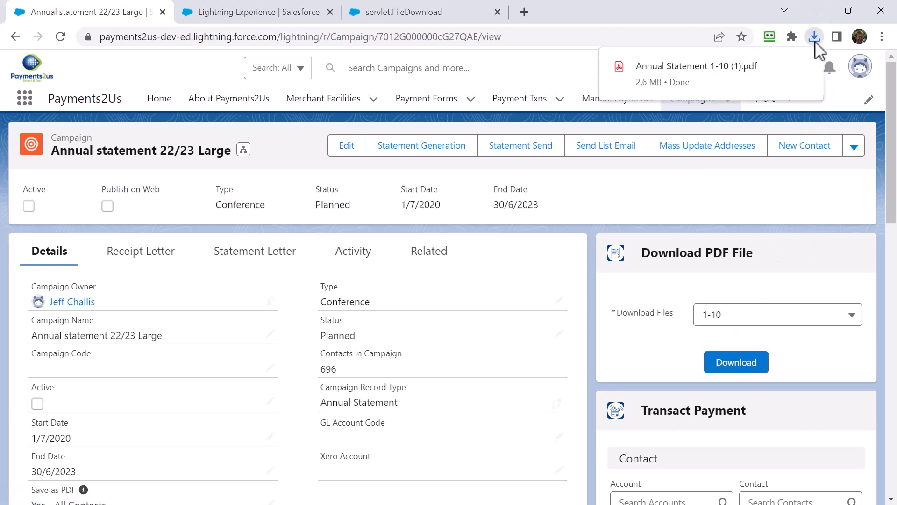
pyautogui.click(743, 71)
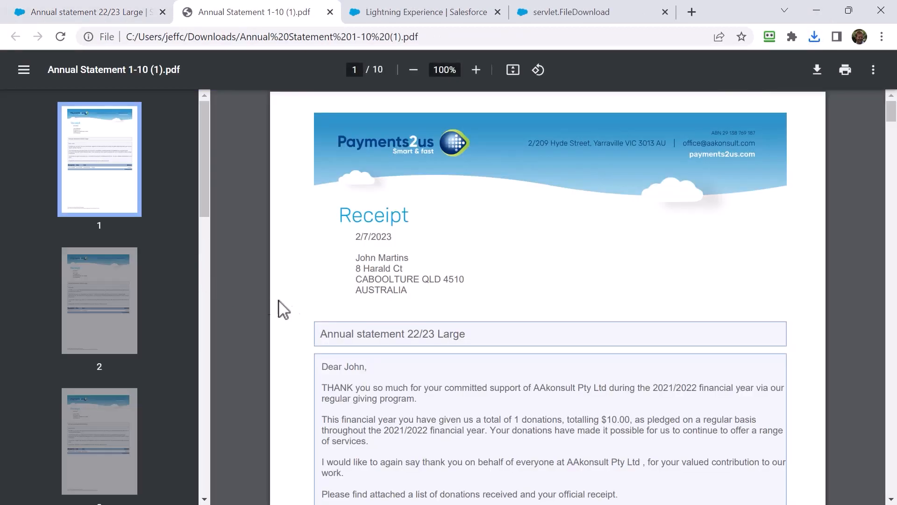
pyautogui.scroll(-20, 304, 311)
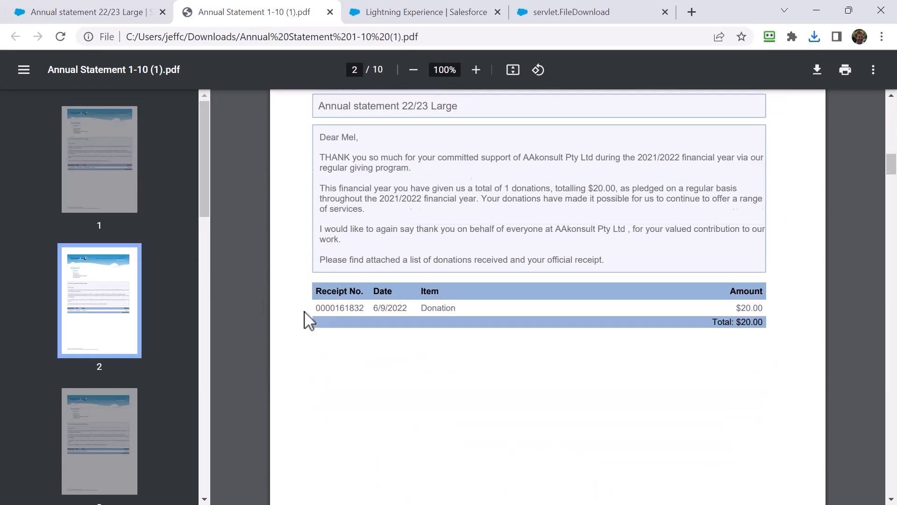
pyautogui.scroll(-7, 304, 321)
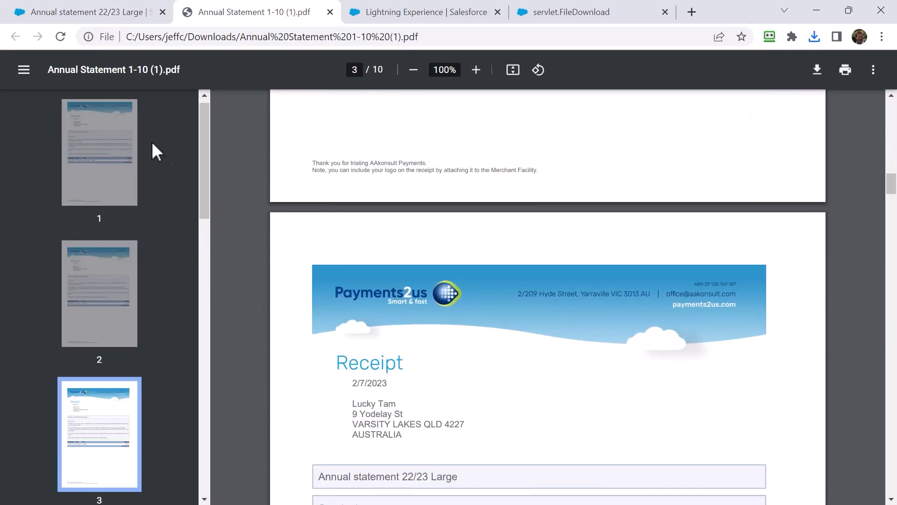
# Return to the Annual statement 22/23 Large campaign and open its full list of campaign members
pyautogui.click(105, 13)
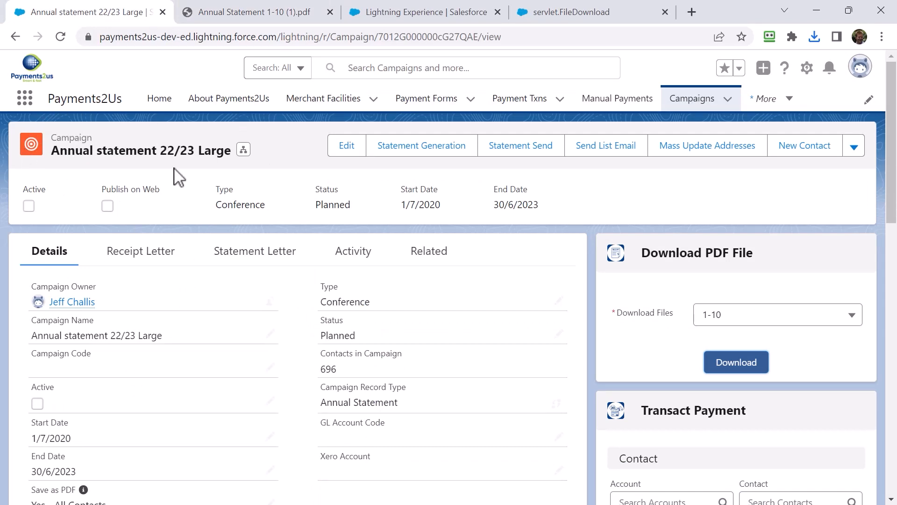
pyautogui.scroll(-15, 625, 346)
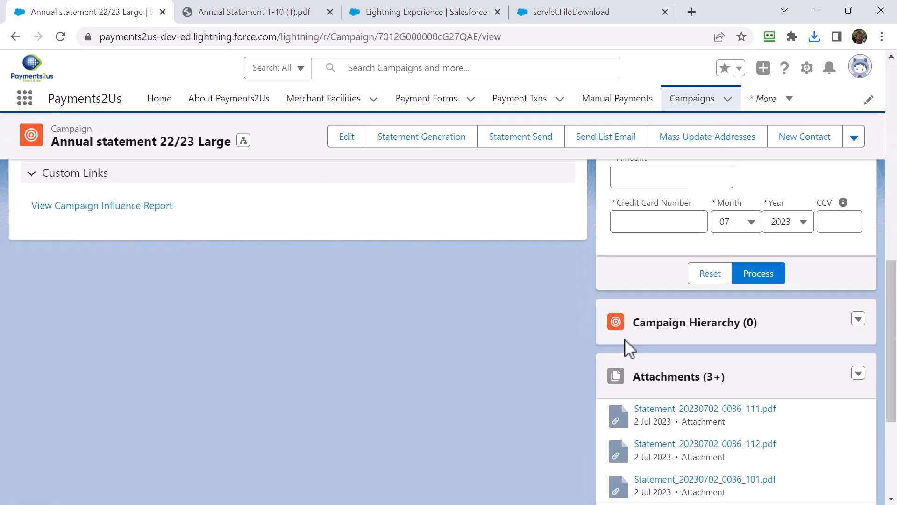
pyautogui.scroll(-5, 626, 347)
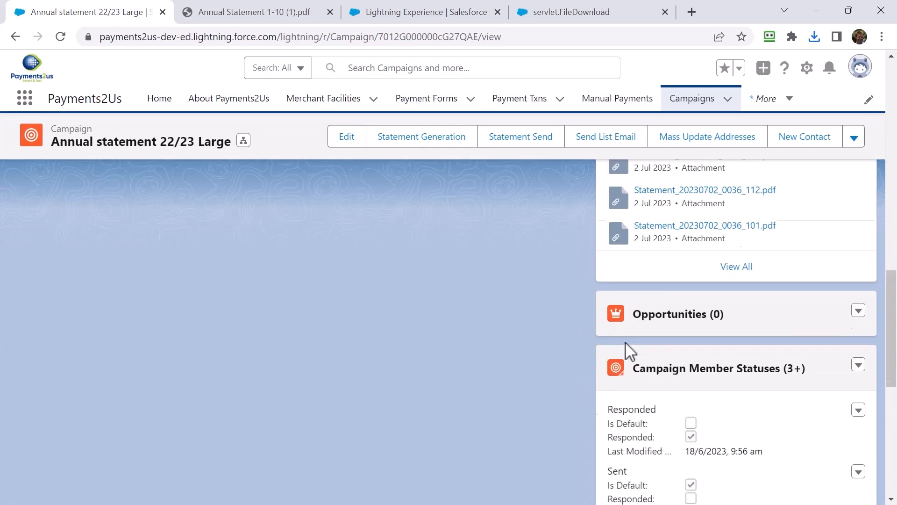
pyautogui.scroll(-5, 675, 336)
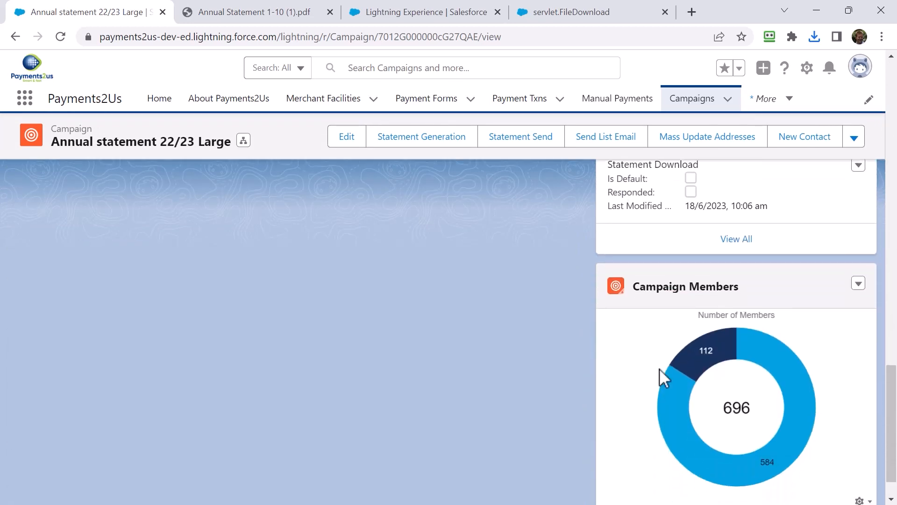
pyautogui.click(737, 482)
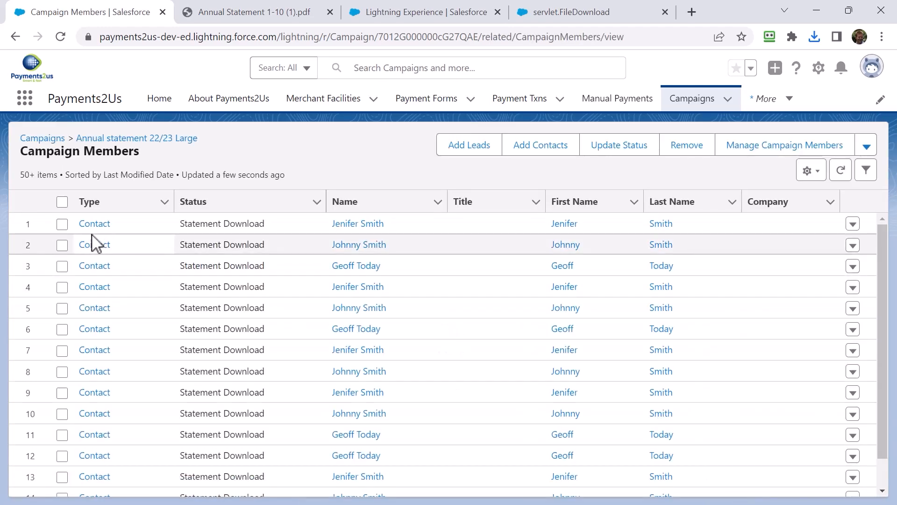
# Open the first listed campaign member, generate their individual Annual Statement PDF and review its letter and donation table
pyautogui.click(358, 224)
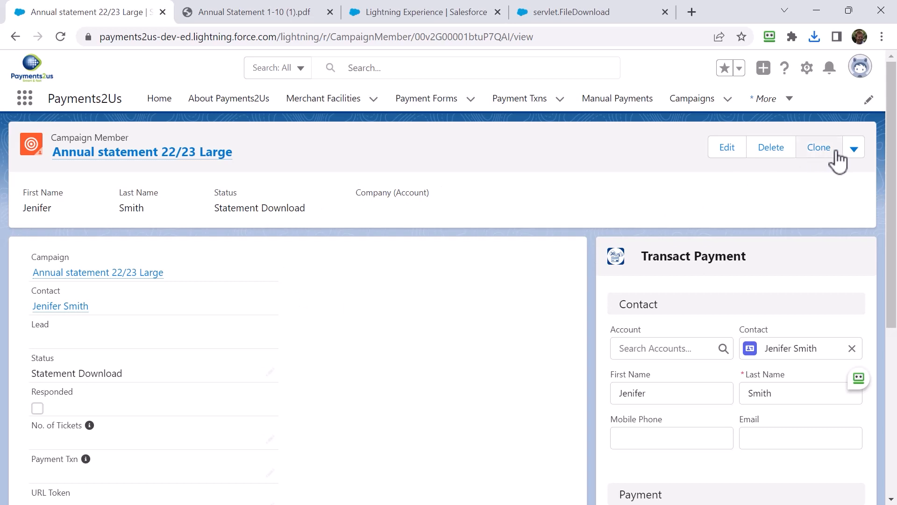
pyautogui.click(854, 148)
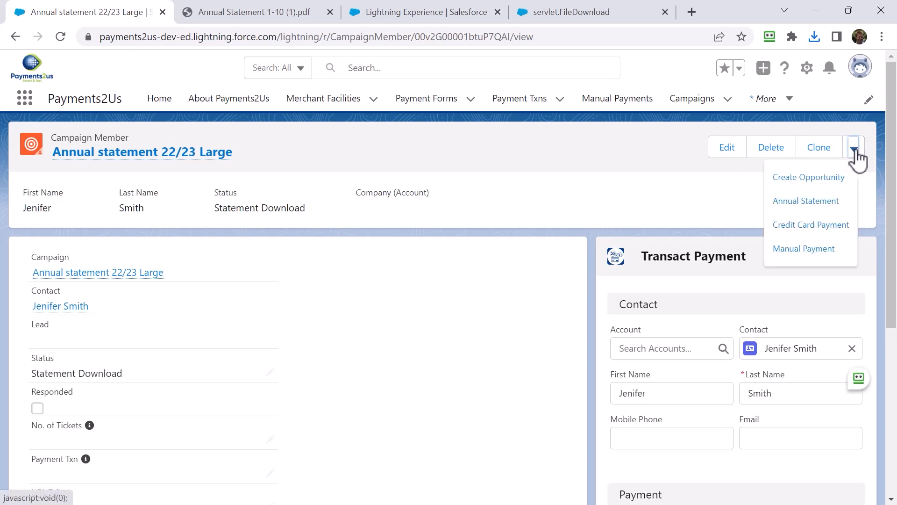
pyautogui.click(802, 202)
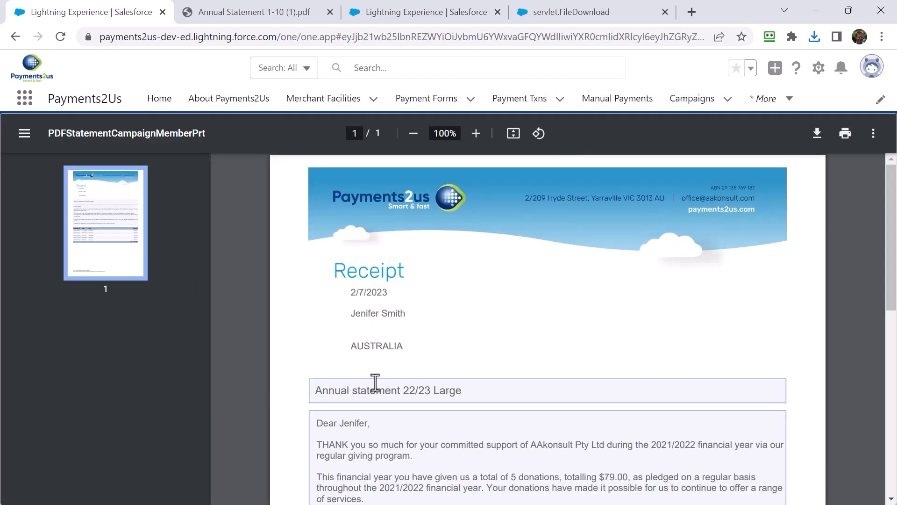
pyautogui.scroll(-3, 374, 378)
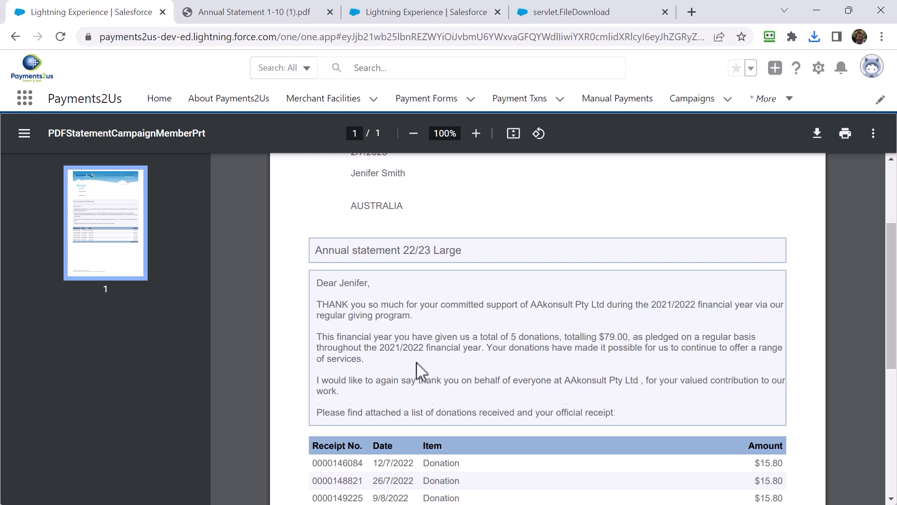
pyautogui.scroll(-3, 419, 371)
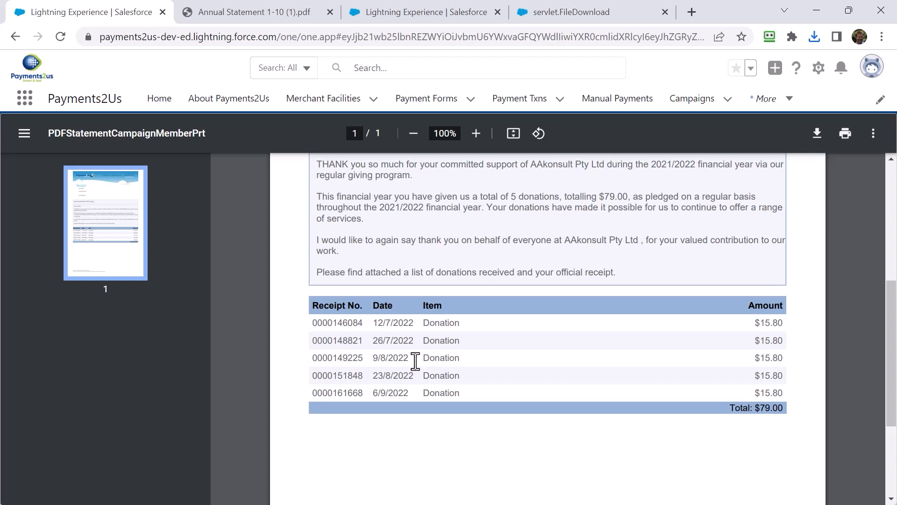
pyautogui.scroll(6, 415, 361)
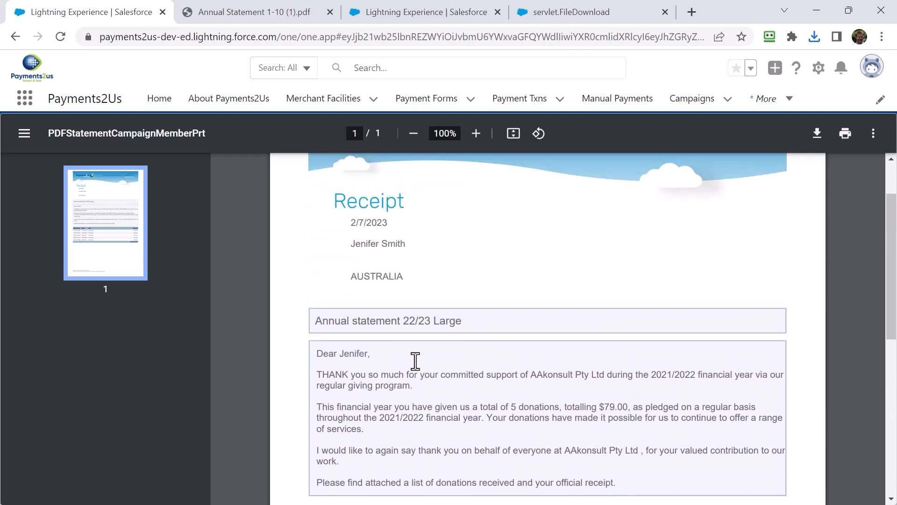